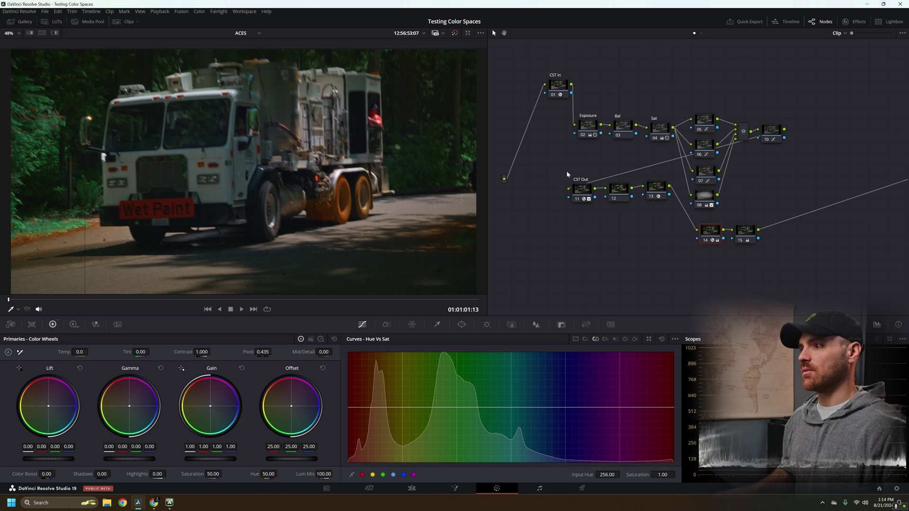
# Open the gallery's PowerGrade 1 album and grab a still of the Wet Paint truck's grade into it.
pyautogui.moveTo(544, 54); pyautogui.dragTo(806, 258)
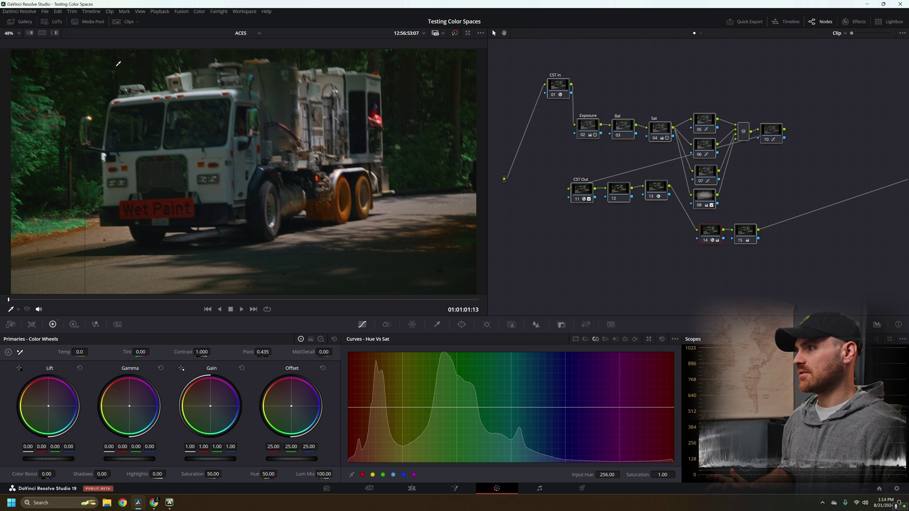
pyautogui.click(29, 24)
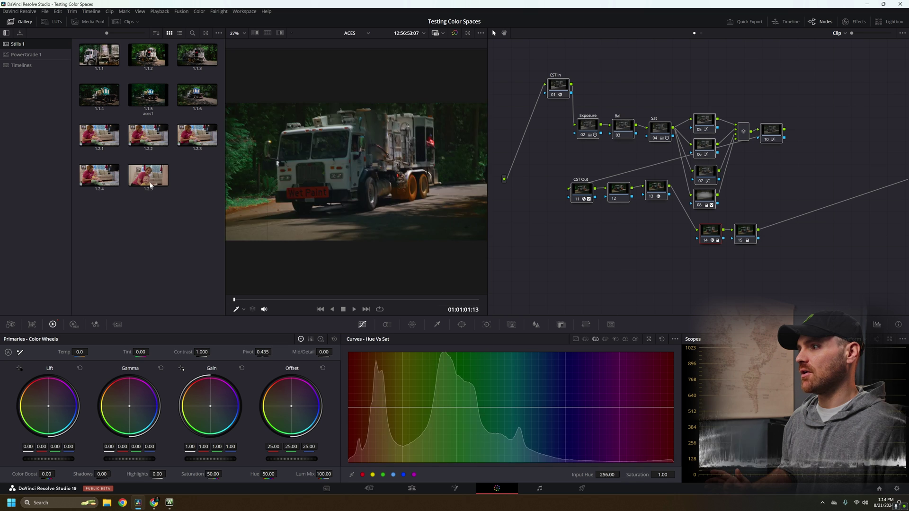
pyautogui.click(40, 56)
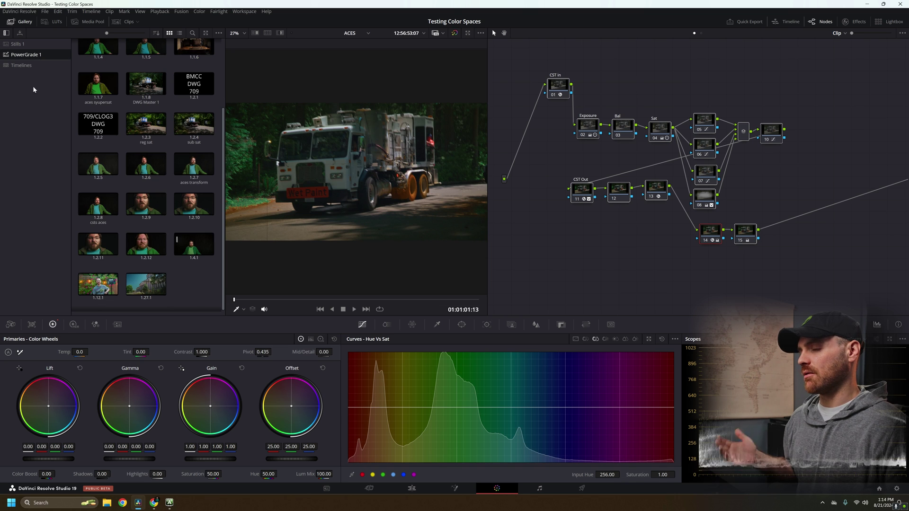
pyautogui.scroll(3, 142, 199)
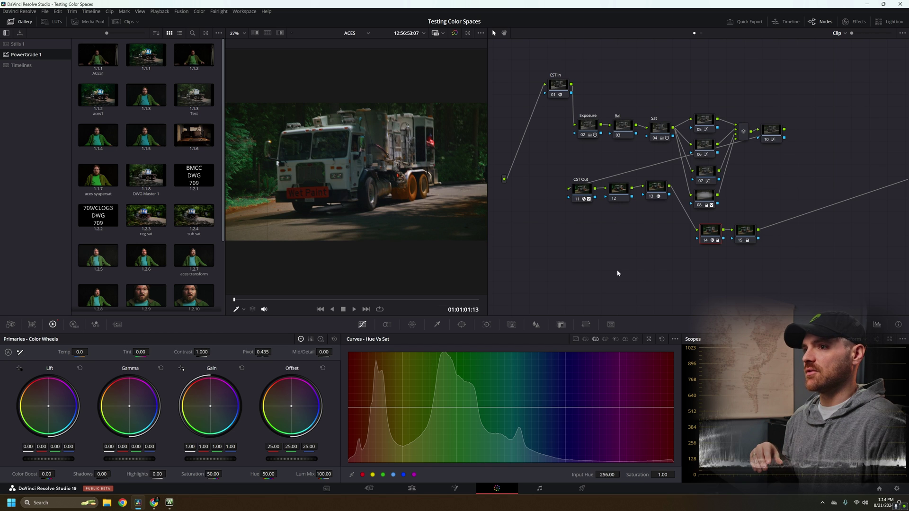
pyautogui.moveTo(539, 78); pyautogui.dragTo(859, 292)
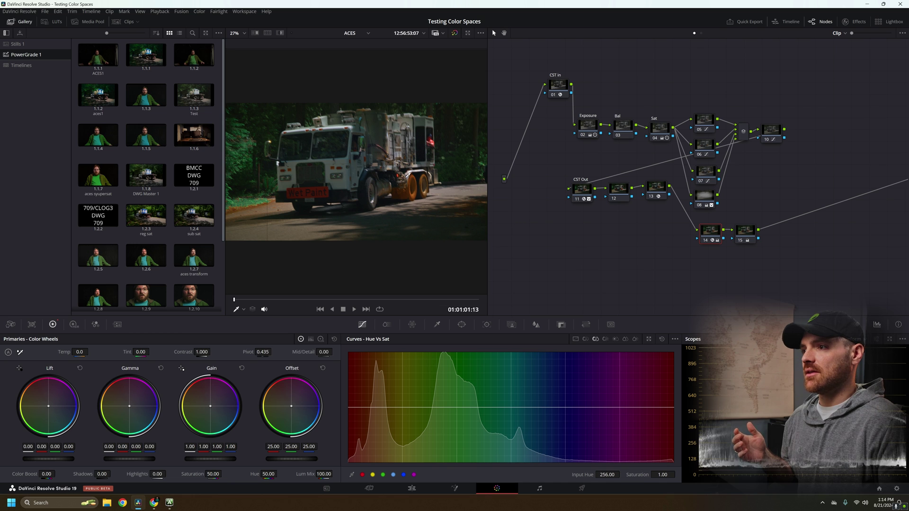
pyautogui.rightClick(407, 179)
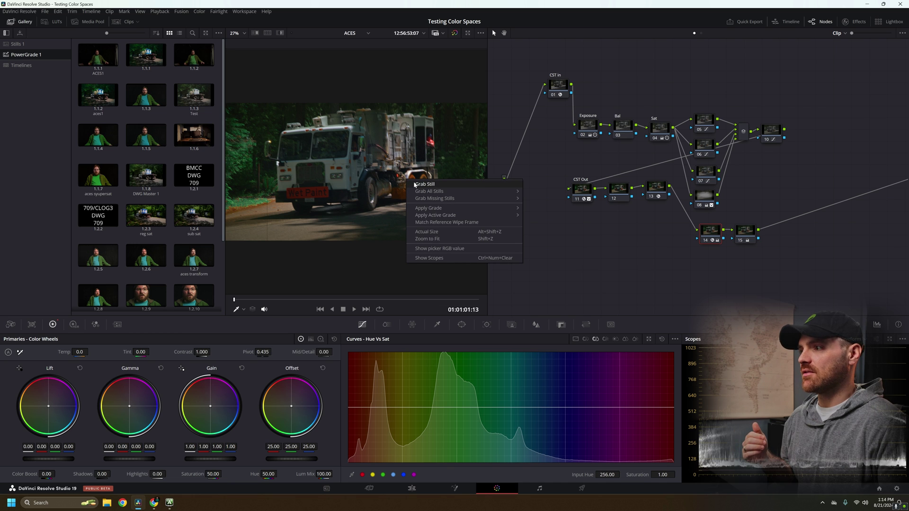
pyautogui.click(419, 184)
# Remove all nodes from the Wet Paint truck clip's grade and undo the removal.
pyautogui.click(107, 217)
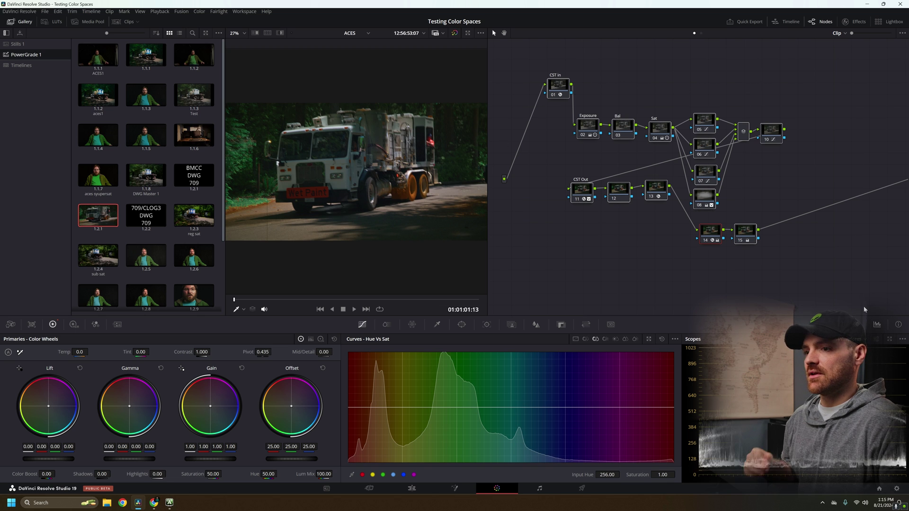
pyautogui.press('Delete')
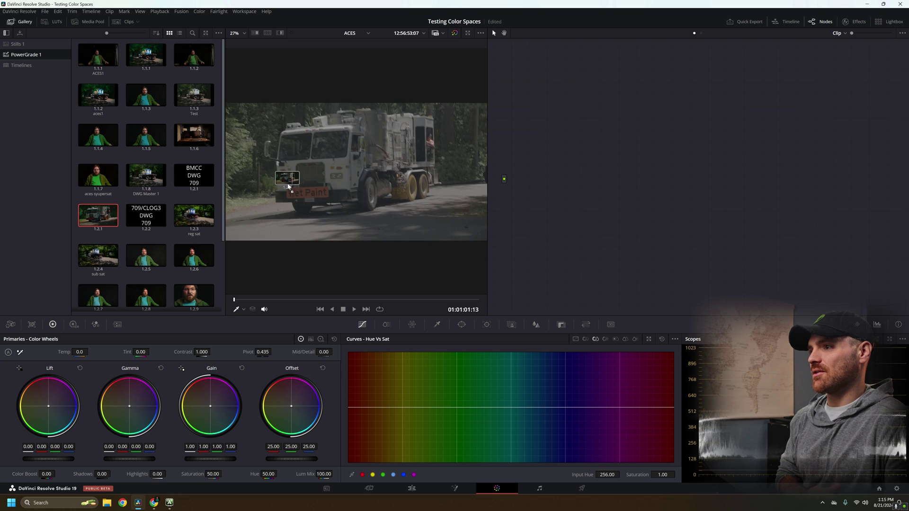
pyautogui.hotkey('ctrl', 'z')
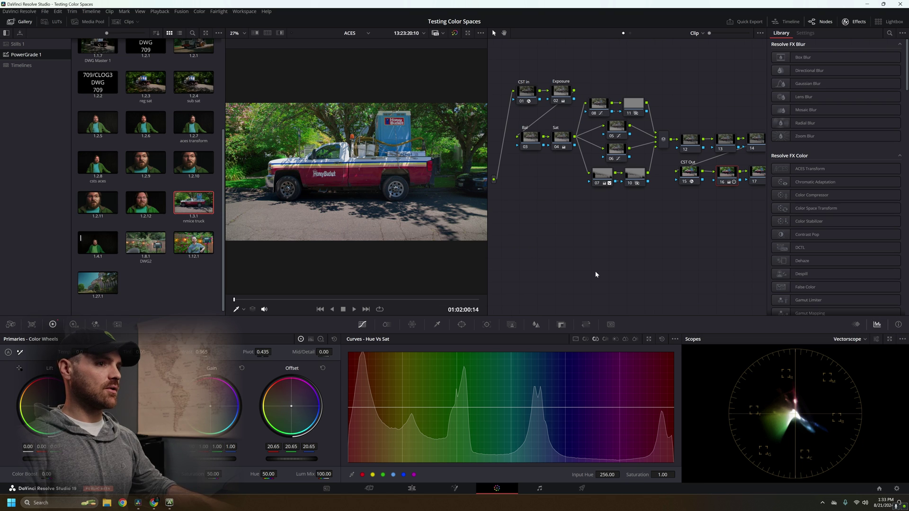
# Hide the effects library and reset the grade on the Exposure node of the red pickup clip.
pyautogui.click(565, 94)
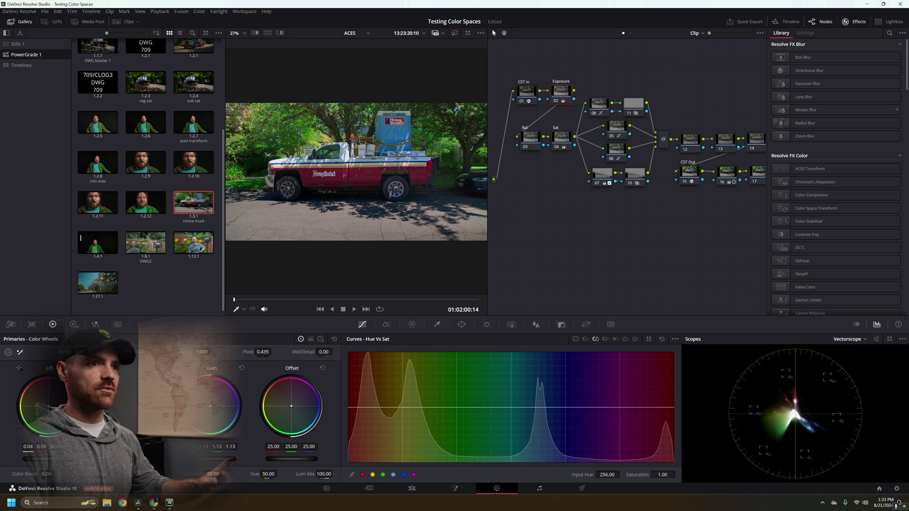
pyautogui.click(853, 22)
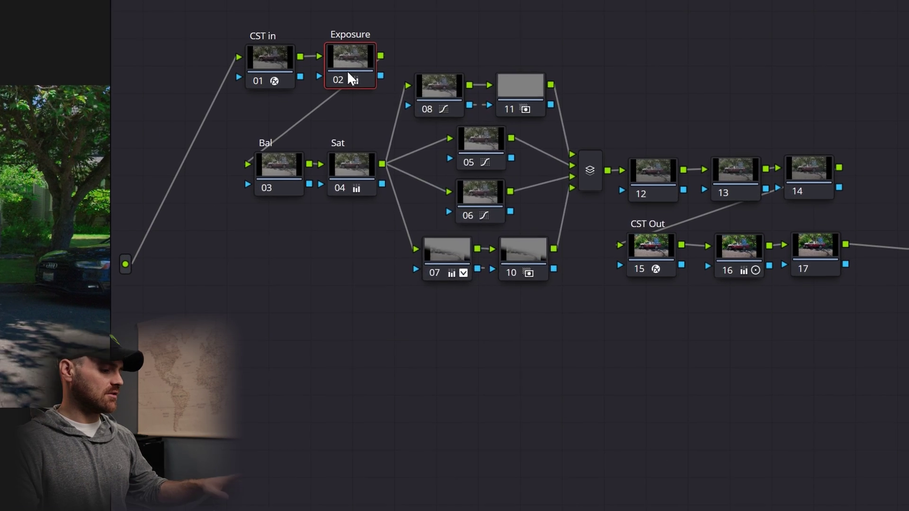
pyautogui.rightClick(475, 87)
pyautogui.click(373, 86)
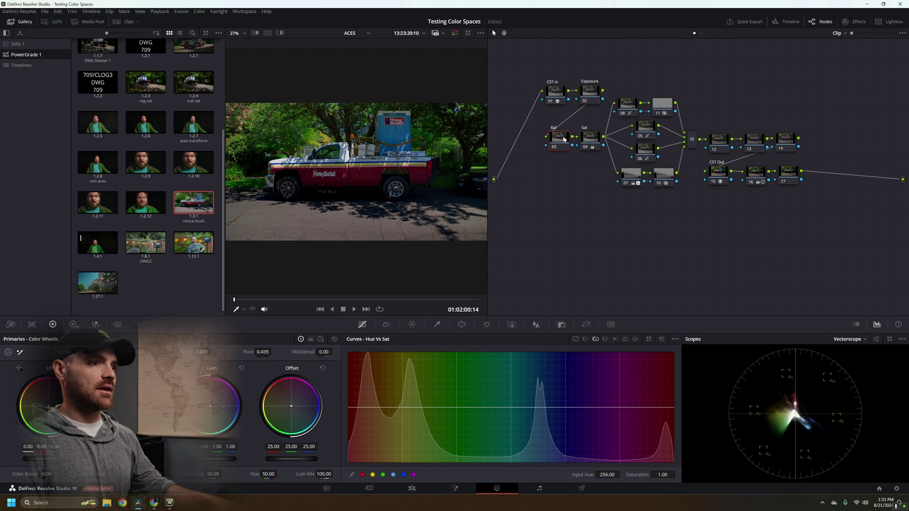
# Reset the grades on the Bal and Sat nodes, keeping the nodes and their labels.
pyautogui.rightClick(562, 137)
pyautogui.click(570, 144)
pyautogui.rightClick(595, 137)
pyautogui.click(602, 141)
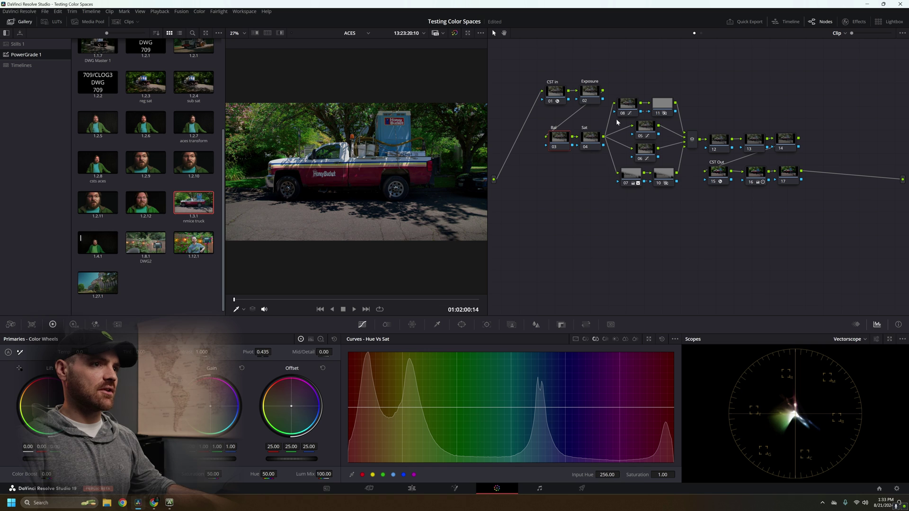
# Reset the grades on parallel nodes 05, 06, 07, 08, 10 and 11 and on node 16, keeping both CST nodes.
pyautogui.click(634, 108)
pyautogui.rightClick(633, 107)
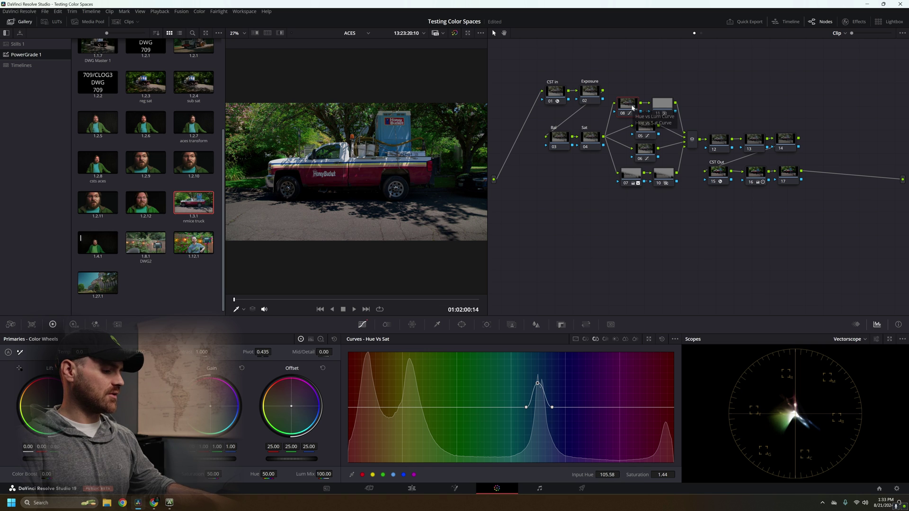
pyautogui.click(636, 111)
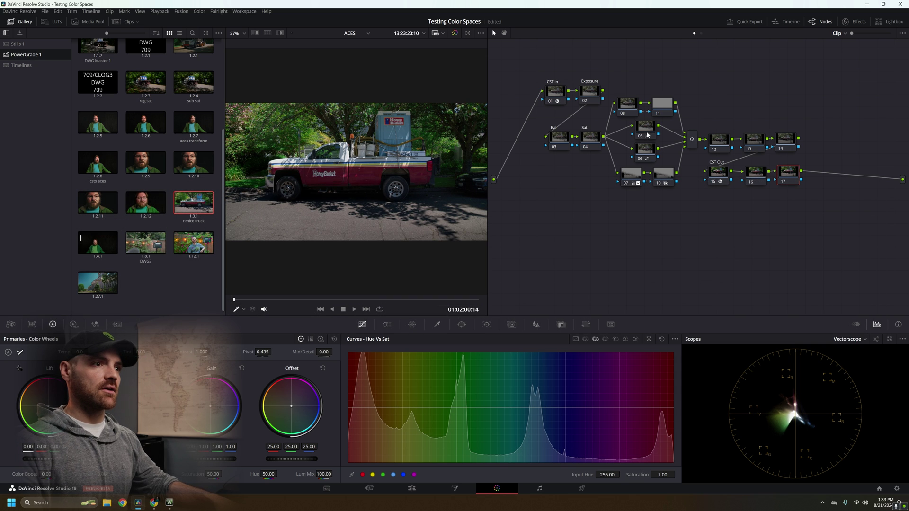
pyautogui.click(647, 136)
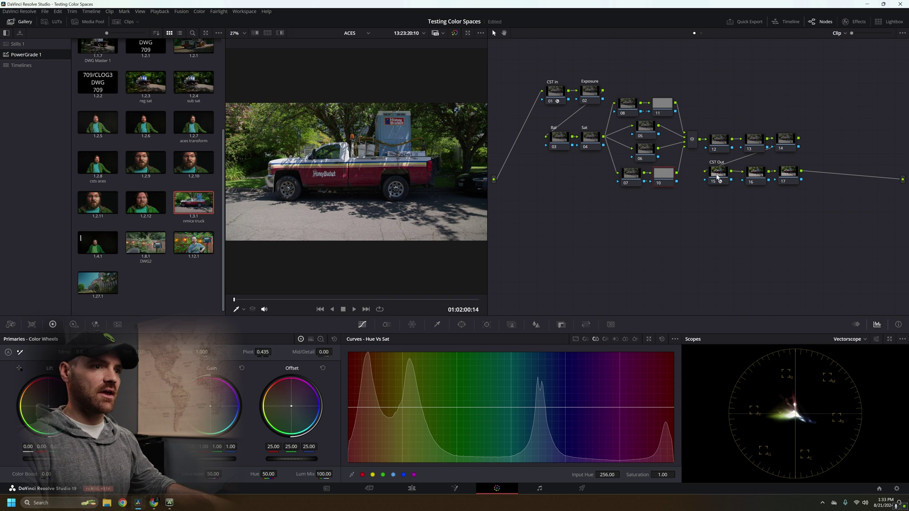
# Move the CST In and CST Out nodes clear, toggle the other nodes off and on, and put CST Out back before node 16.
pyautogui.moveTo(718, 178); pyautogui.dragTo(527, 205)
pyautogui.moveTo(552, 103); pyautogui.dragTo(510, 101)
pyautogui.moveTo(549, 69); pyautogui.dragTo(808, 198)
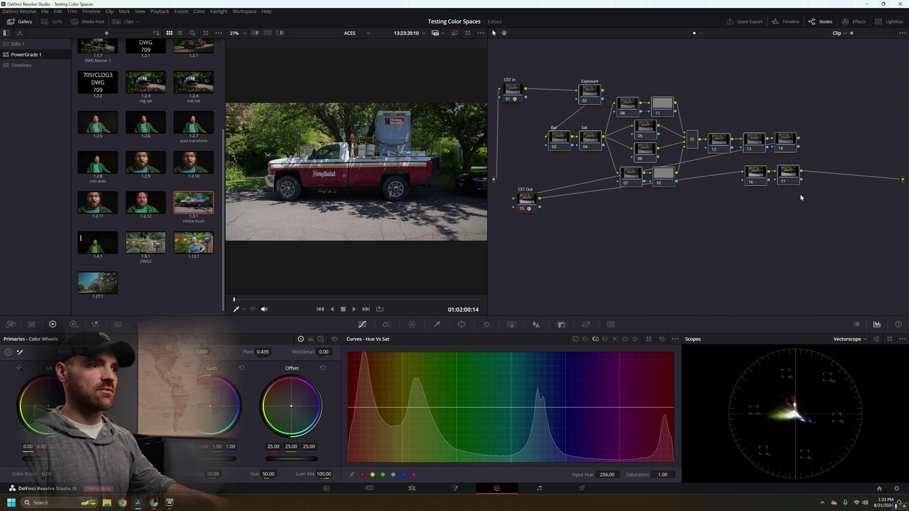
pyautogui.hotkey('ctrl', 'd')
pyautogui.hotkey('ctrl', 'd')
pyautogui.hotkey('ctrl', 'd')
pyautogui.hotkey('ctrl', 'd')
pyautogui.moveTo(526, 198); pyautogui.dragTo(724, 175)
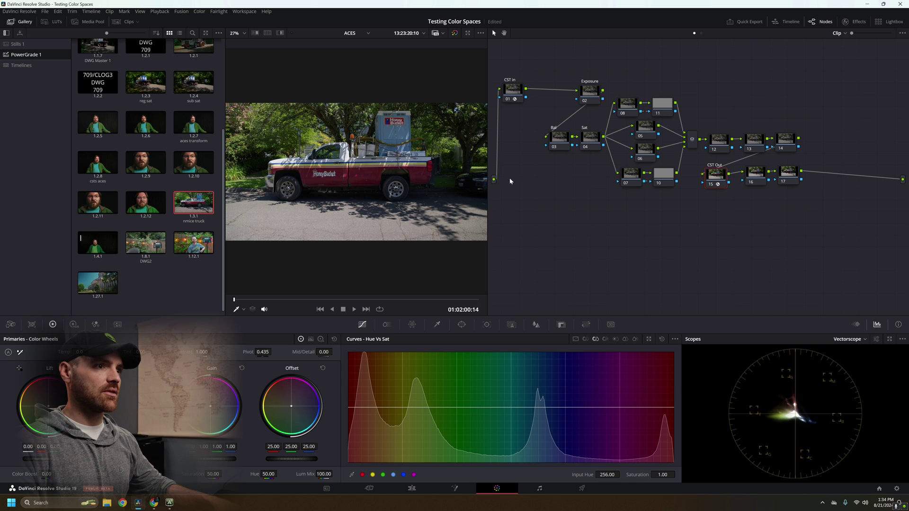
# Grab a still of the pickup clip's cleared node tree into the PowerGrade 1 album.
pyautogui.rightClick(402, 178)
pyautogui.click(419, 183)
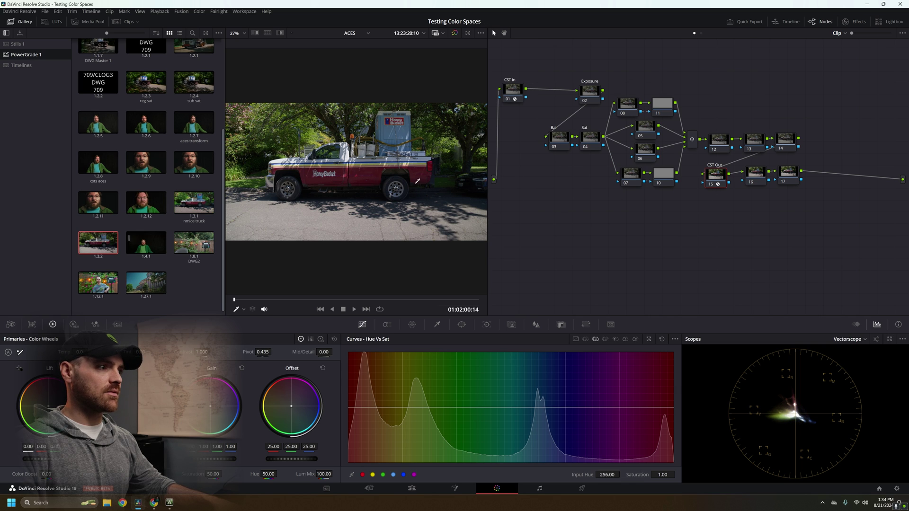
pyautogui.moveTo(100, 251)
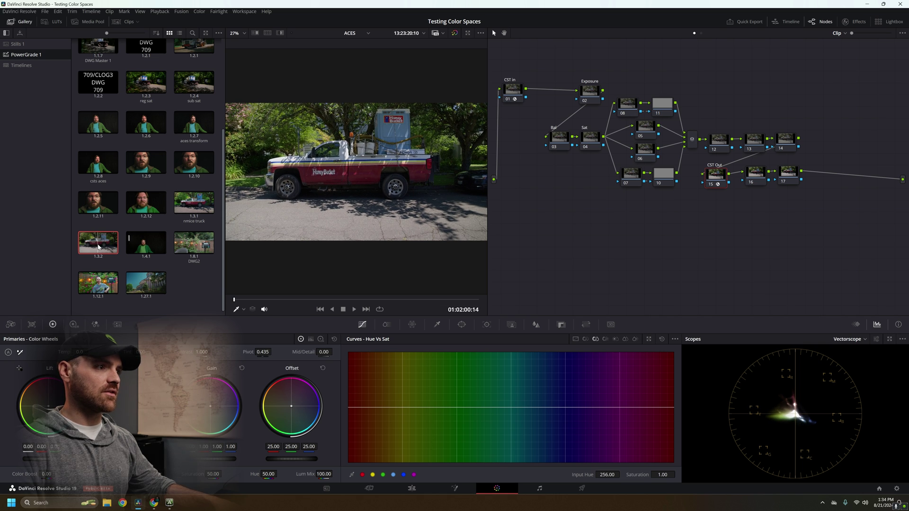
# Move the playhead to 01:02:01:18 and add a Text title on Video 2 above the pickup clip in the edit timeline.
pyautogui.moveTo(237, 301); pyautogui.dragTo(331, 301)
pyautogui.click(127, 21)
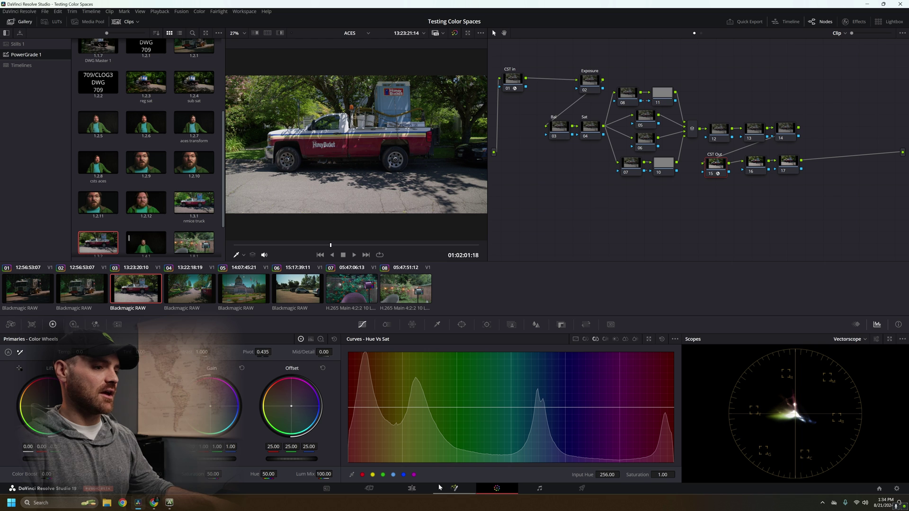
pyautogui.click(425, 490)
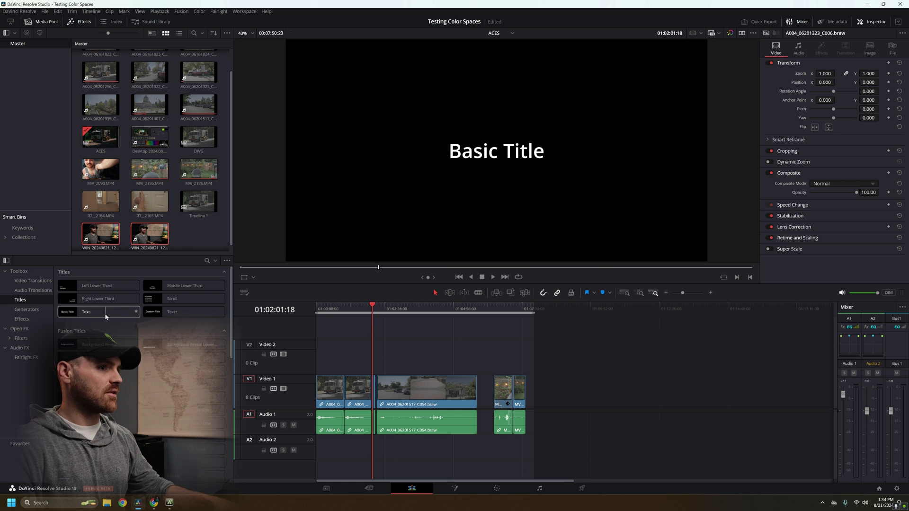
pyautogui.moveTo(104, 315); pyautogui.dragTo(372, 367)
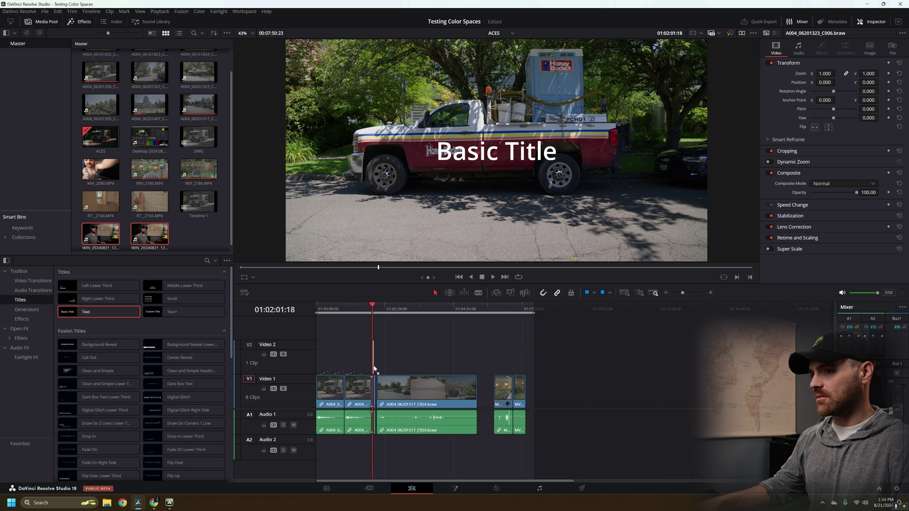
pyautogui.moveTo(683, 293); pyautogui.dragTo(696, 294)
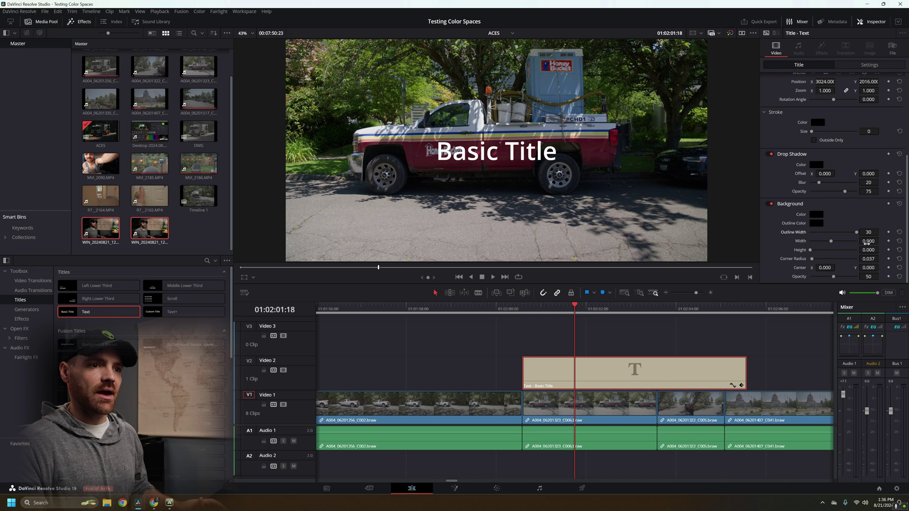
# Set the title background's width and height to 2.000 and opacity to 100, and change the title text to "Custom Info".
pyautogui.moveTo(811, 251); pyautogui.dragTo(872, 273)
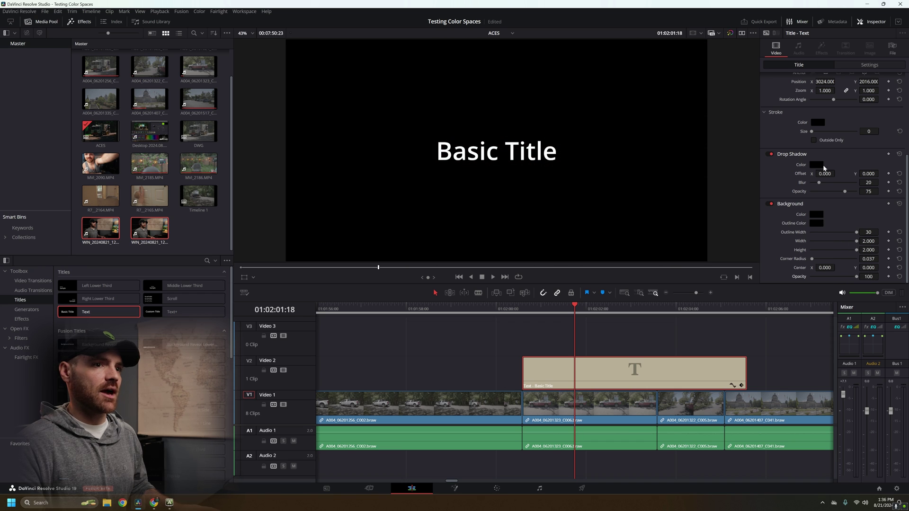
pyautogui.scroll(6, 822, 191)
pyautogui.doubleClick(790, 92)
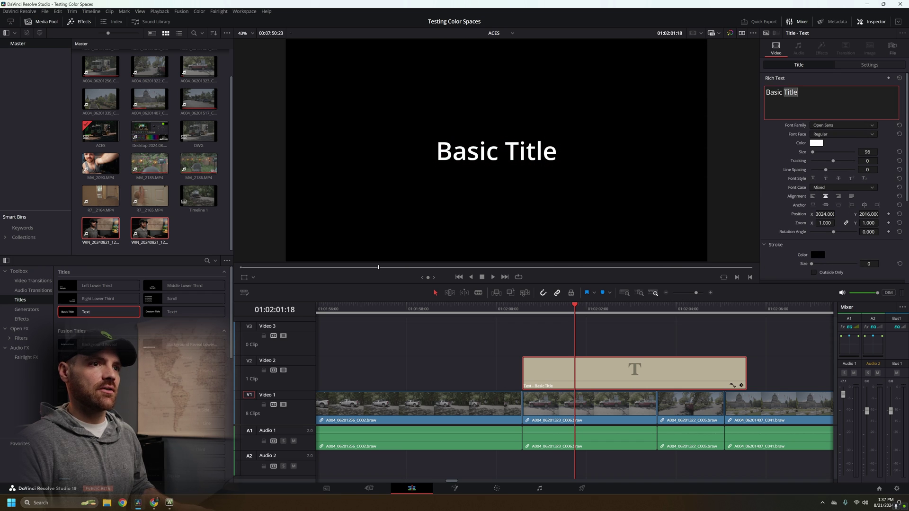
pyautogui.hotkey('ctrl', 'a')
pyautogui.write('Custom')
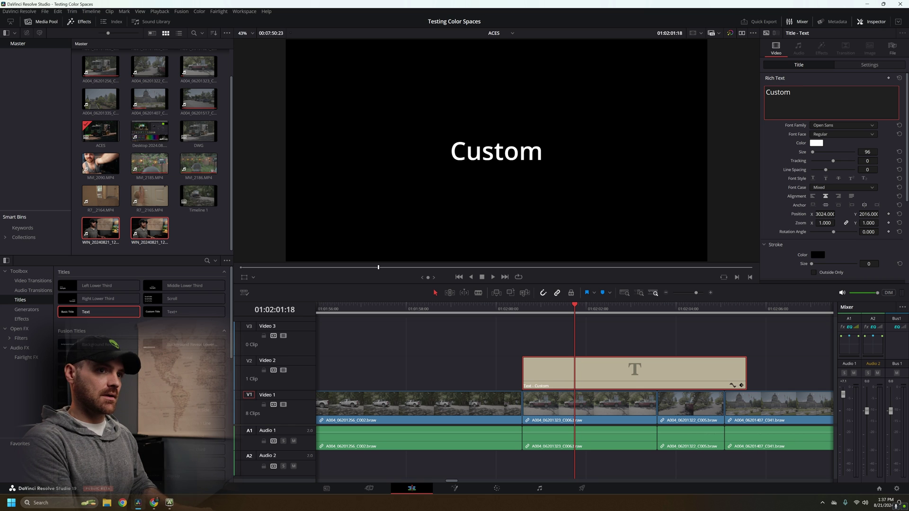
pyautogui.write(' Info')
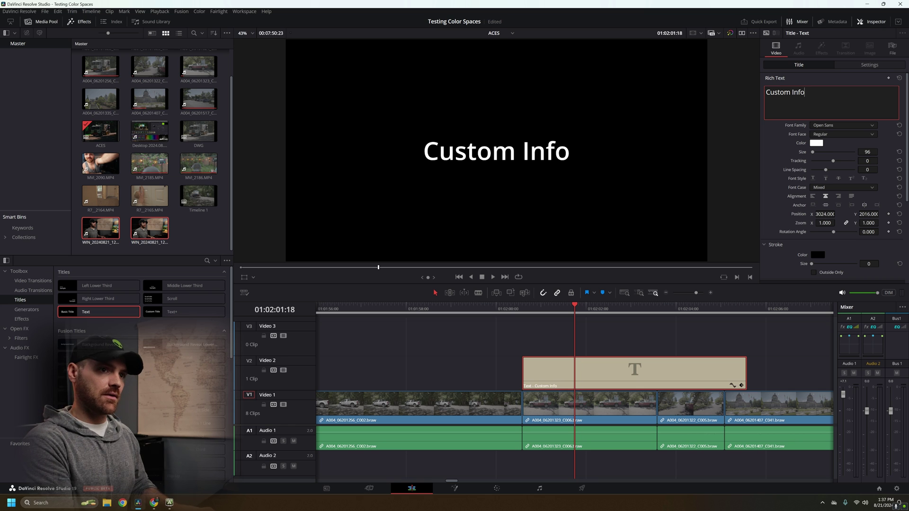
# Trim the title to end with the pickup clip and grab a still of the title frame with that clip's node tree.
pyautogui.moveTo(744, 376); pyautogui.dragTo(656, 375)
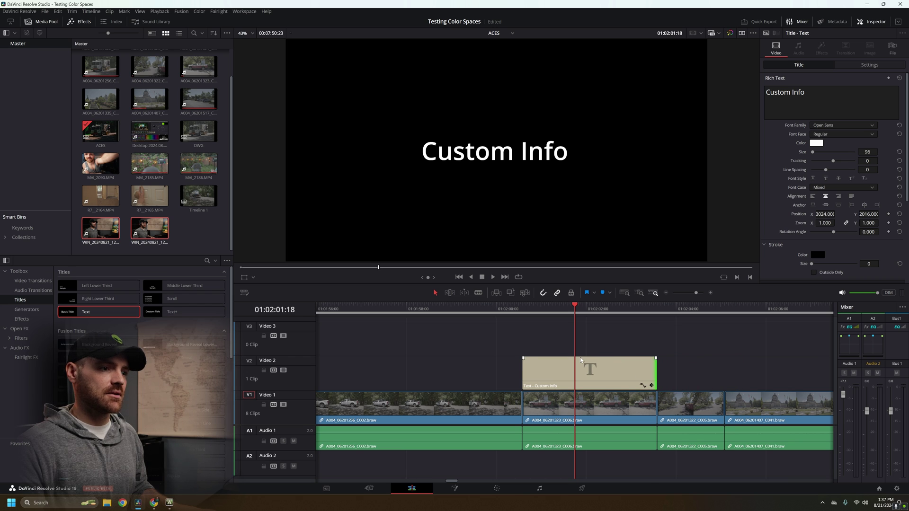
pyautogui.click(589, 411)
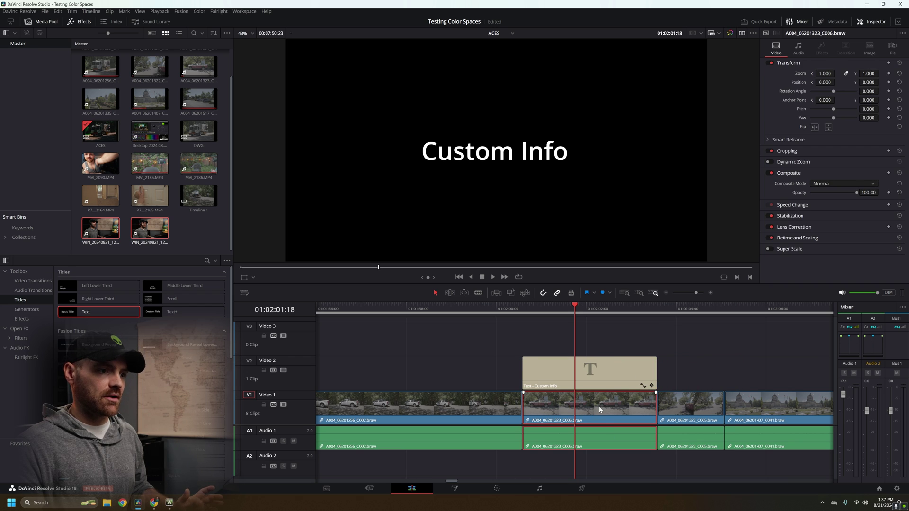
pyautogui.click(502, 488)
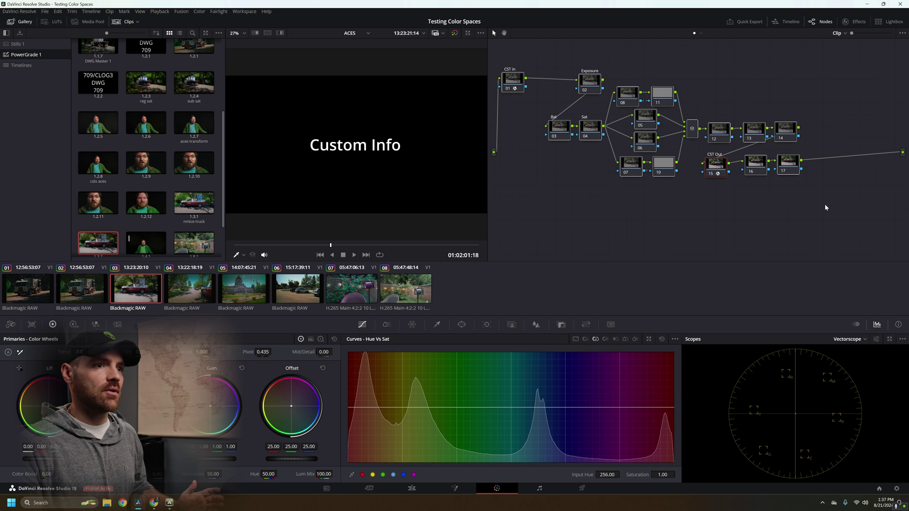
pyautogui.rightClick(374, 164)
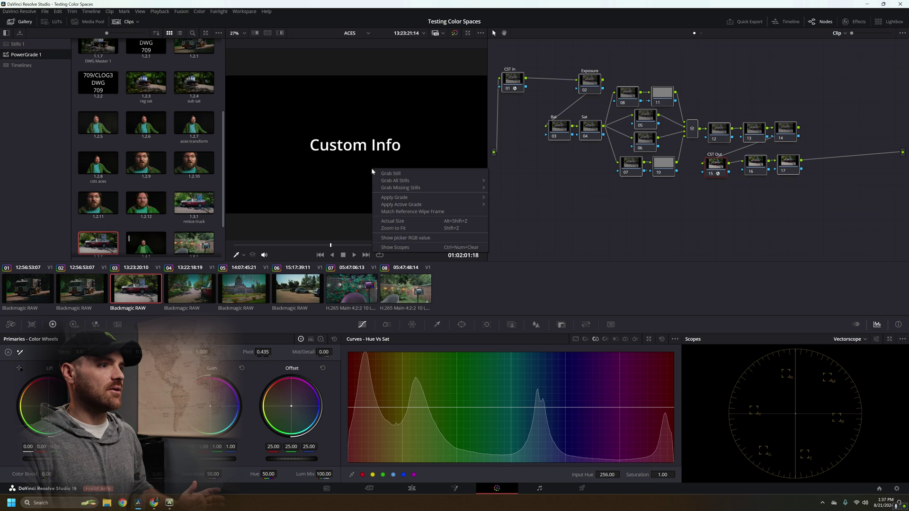
pyautogui.click(377, 175)
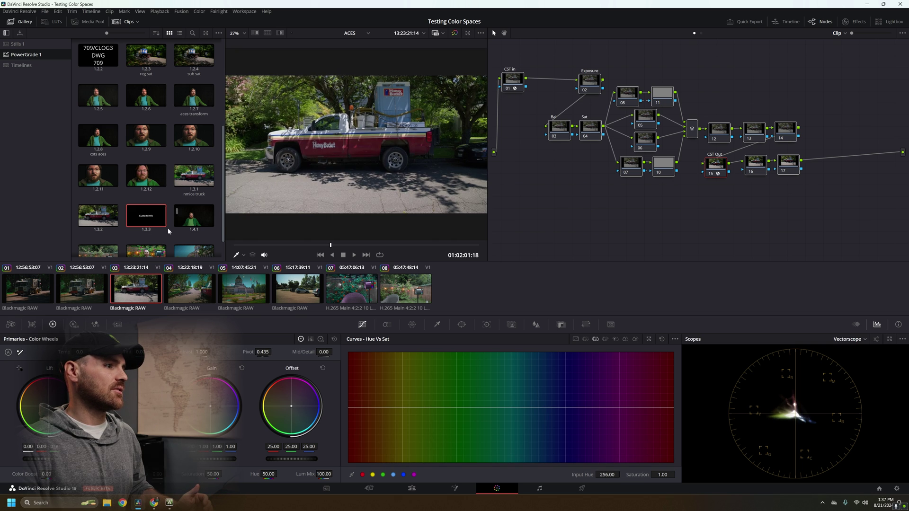
# Return to the edit timeline and increase the Custom Info title's font size to 136.
pyautogui.click(422, 488)
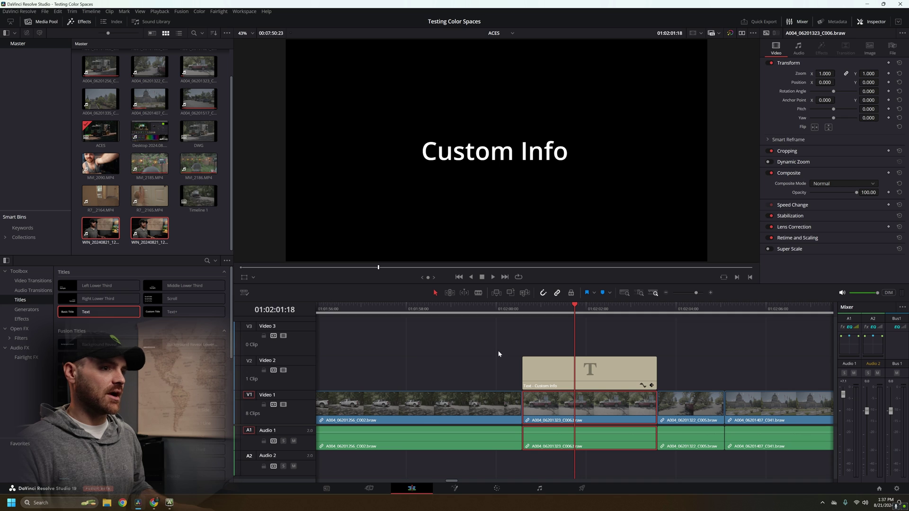
pyautogui.click(576, 365)
pyautogui.moveTo(812, 152); pyautogui.dragTo(813, 154)
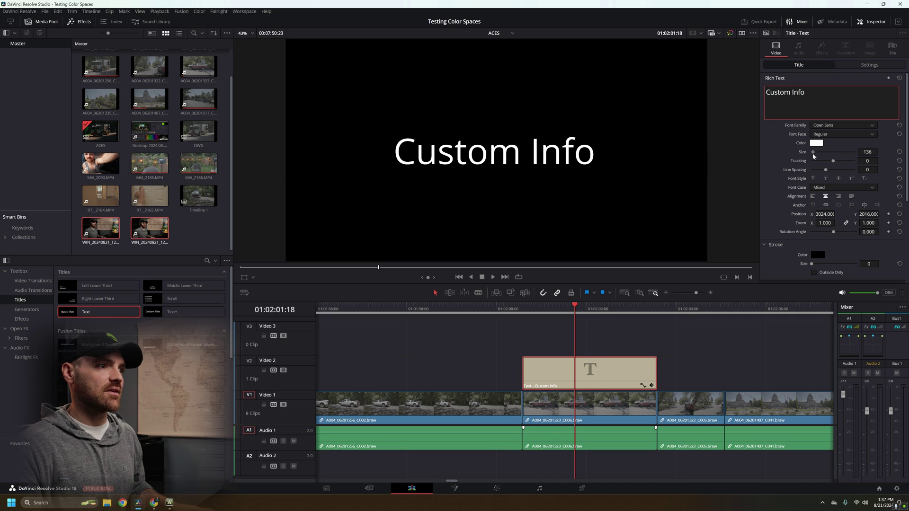
# Split the "Custom Info" title text onto two lines and increase its font size to 272.
pyautogui.click(792, 94)
pyautogui.press('Return')
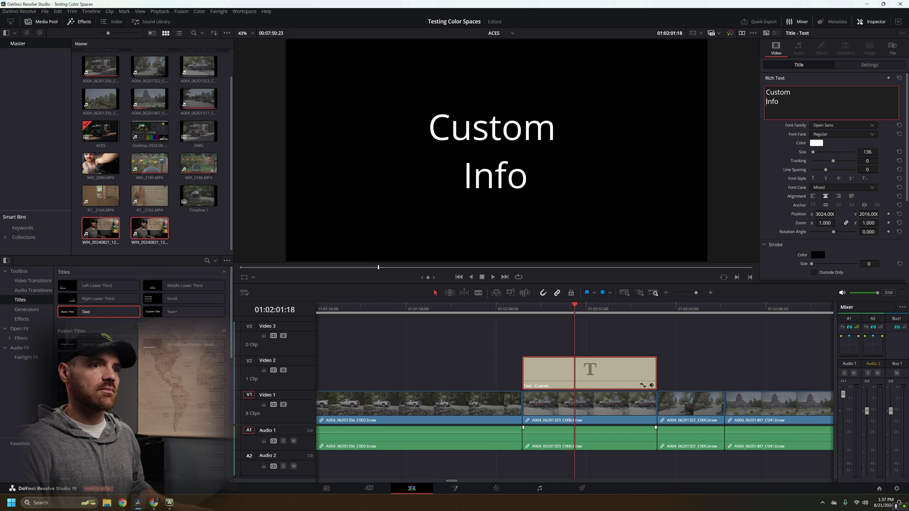
pyautogui.moveTo(813, 152); pyautogui.dragTo(814, 152)
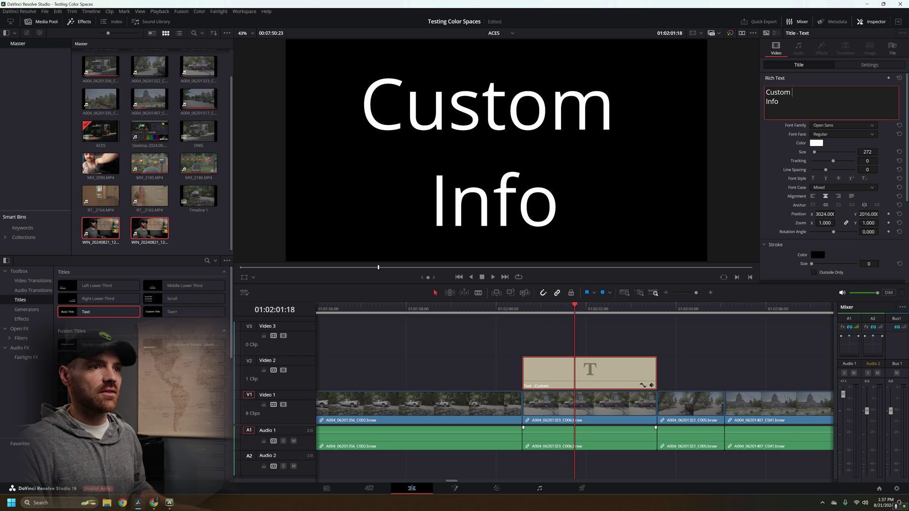
# Replace the title text with "SLOG" on the first line and "709" on the second line.
pyautogui.click(792, 92)
pyautogui.write('SLOG')
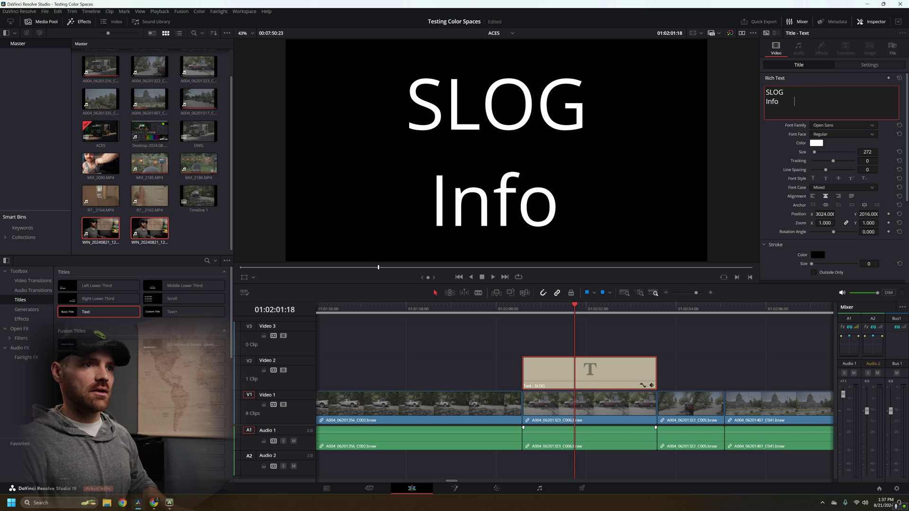
pyautogui.press('BackSpace')
pyautogui.press('BackSpace')
pyautogui.press('BackSpace')
pyautogui.press('BackSpace')
pyautogui.write('790')
pyautogui.press('BackSpace')
pyautogui.press('BackSpace')
pyautogui.write('09')
pyautogui.click(705, 372)
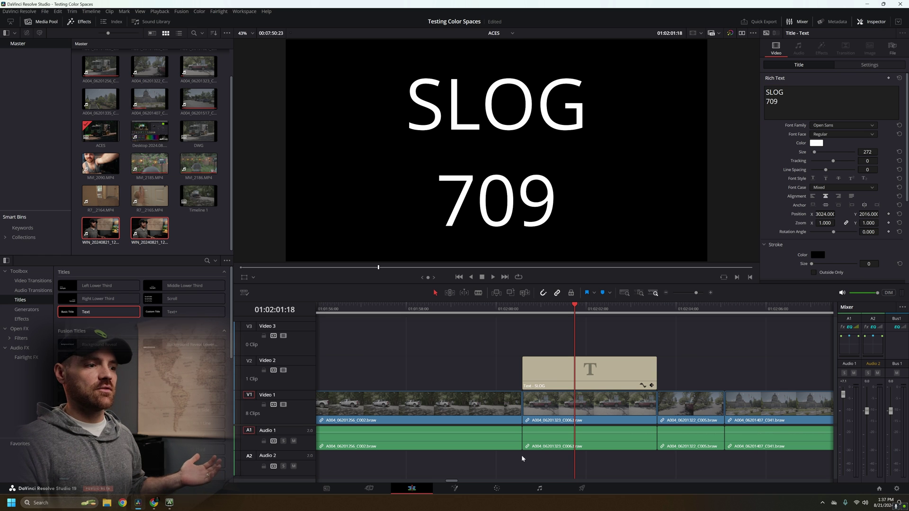
# Switch to color grading and grab a still of the SLOG 709 title frame into PowerGrade 1.
pyautogui.click(496, 488)
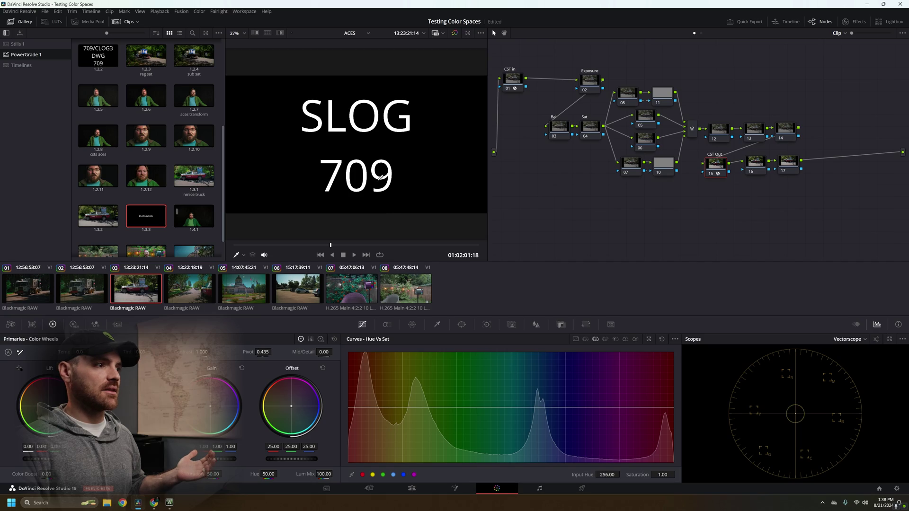
pyautogui.rightClick(354, 160)
pyautogui.click(357, 166)
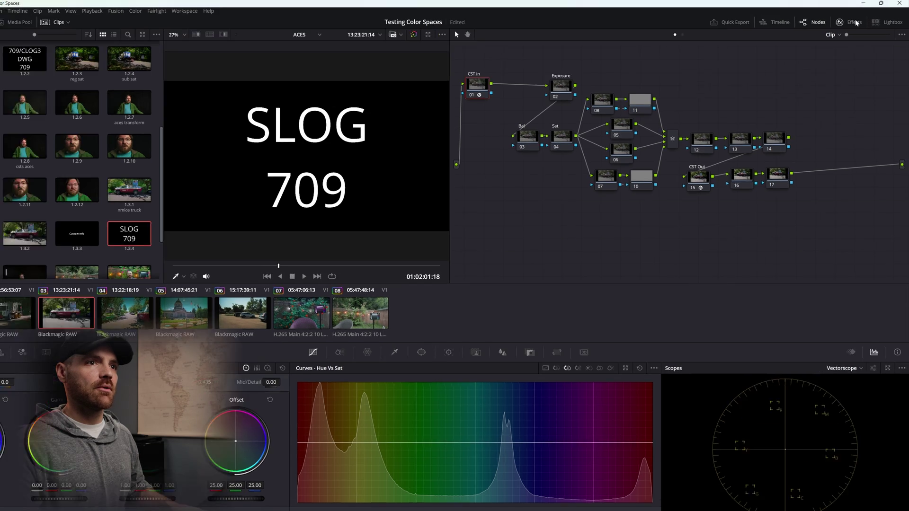
# Show the CST in node's Color Space Transform settings and set its input color space to Sony S-Gamut.
pyautogui.click(855, 21)
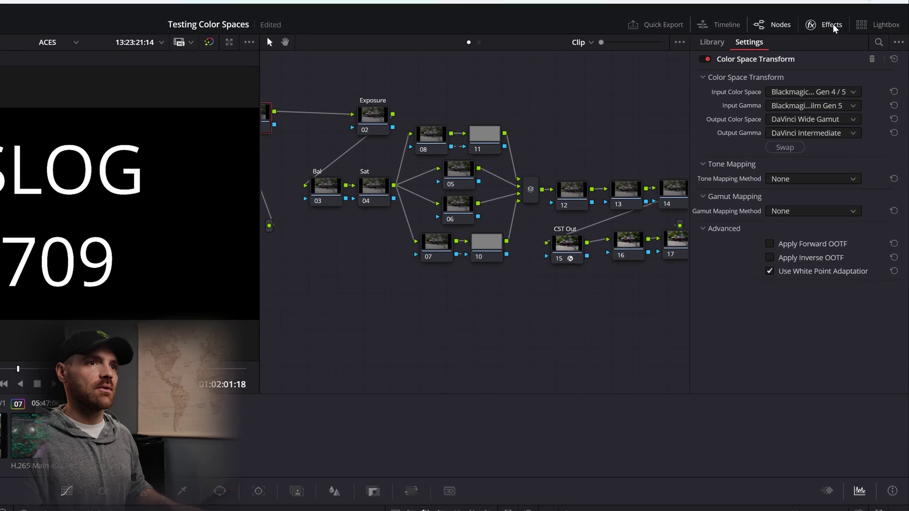
pyautogui.moveTo(271, 314); pyautogui.dragTo(357, 330)
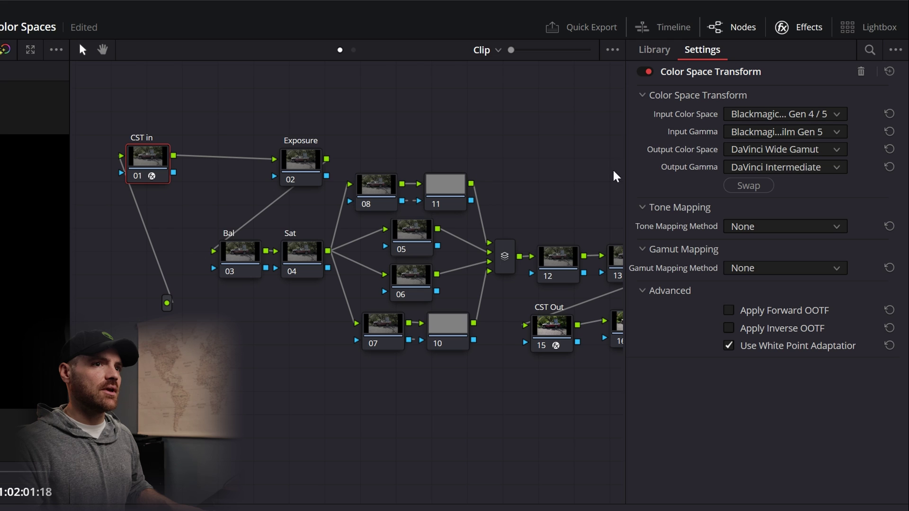
pyautogui.click(775, 114)
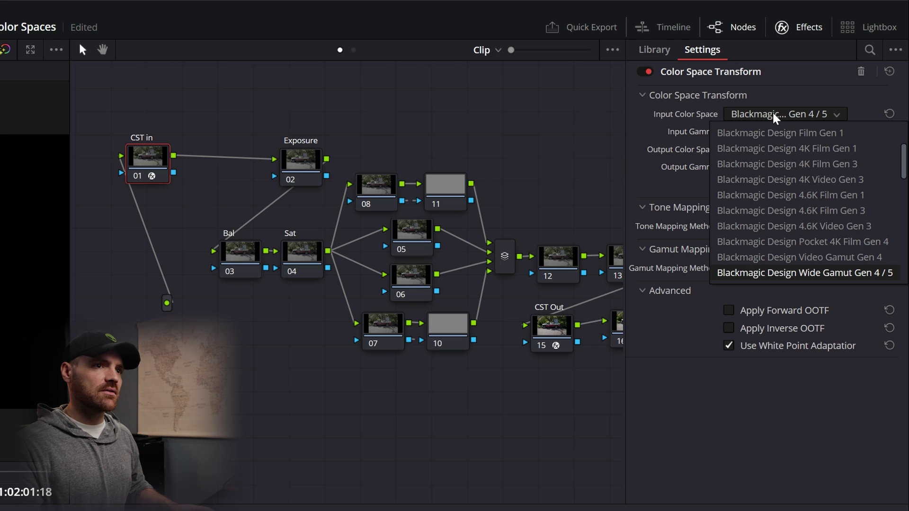
pyautogui.scroll(-10, 744, 199)
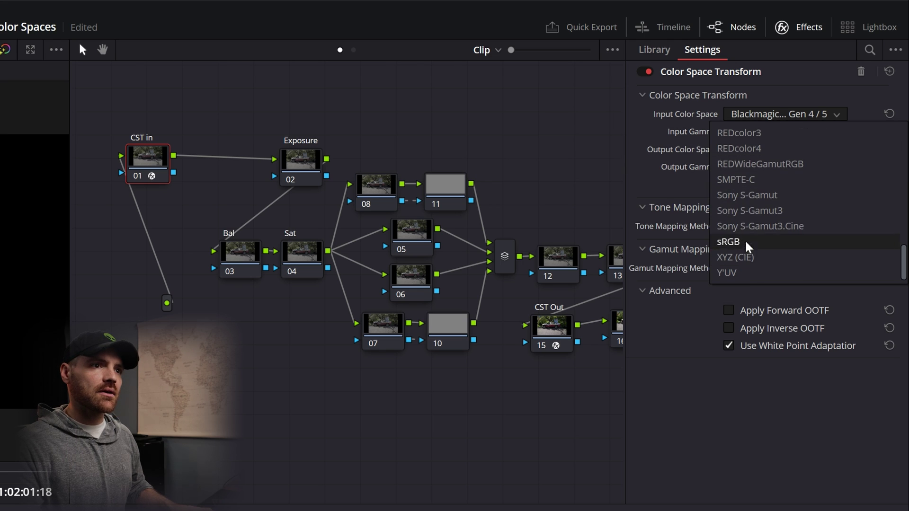
pyautogui.click(756, 195)
# Set the CST in node's input gamma to Sony S-Log and grab a new still of the SLOG 709 title frame.
pyautogui.click(765, 132)
pyautogui.scroll(3, 756, 199)
pyautogui.scroll(-1, 756, 201)
pyautogui.scroll(-10, 756, 202)
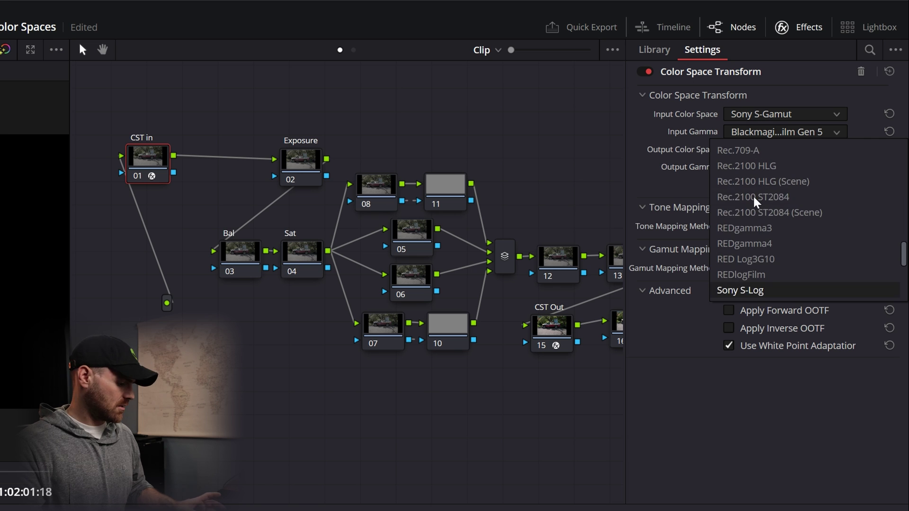
pyautogui.click(755, 244)
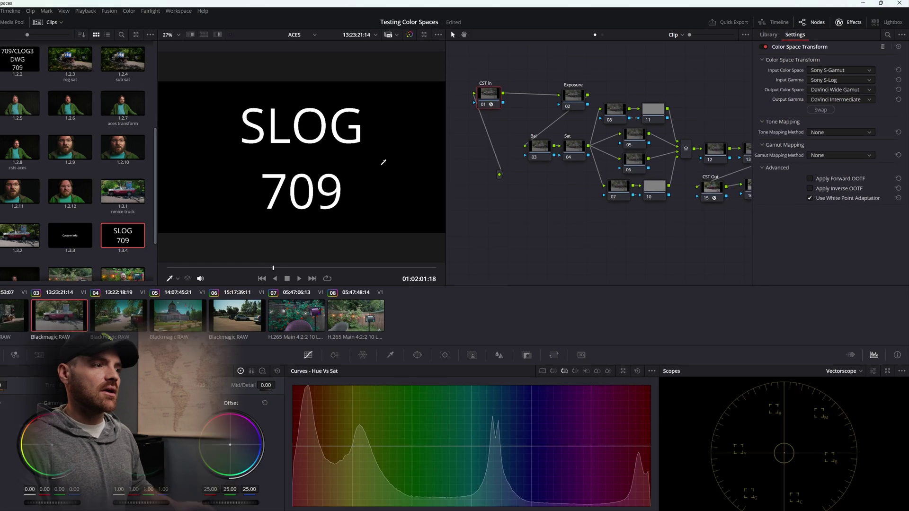
pyautogui.rightClick(24, 267)
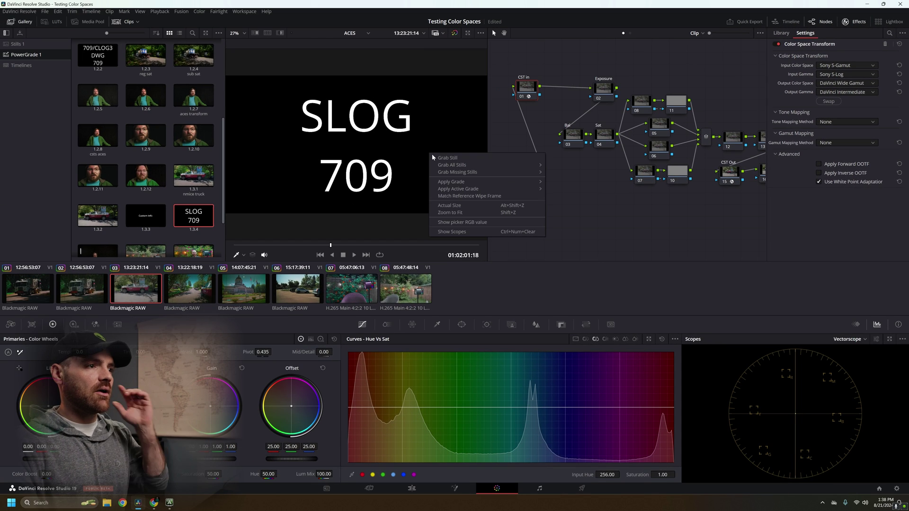
pyautogui.click(38, 278)
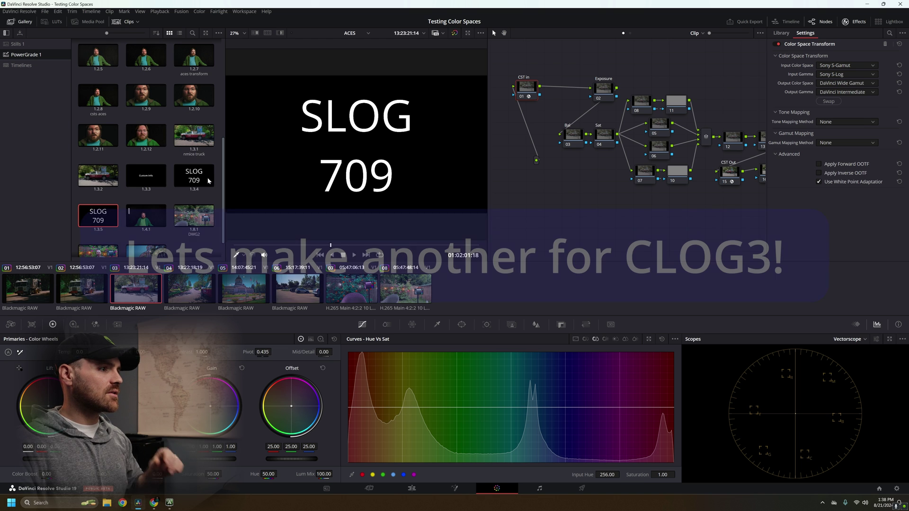
# Select clip 08 and apply the "709/CLOG3 DWG 709" PowerGrade to it.
pyautogui.click(401, 287)
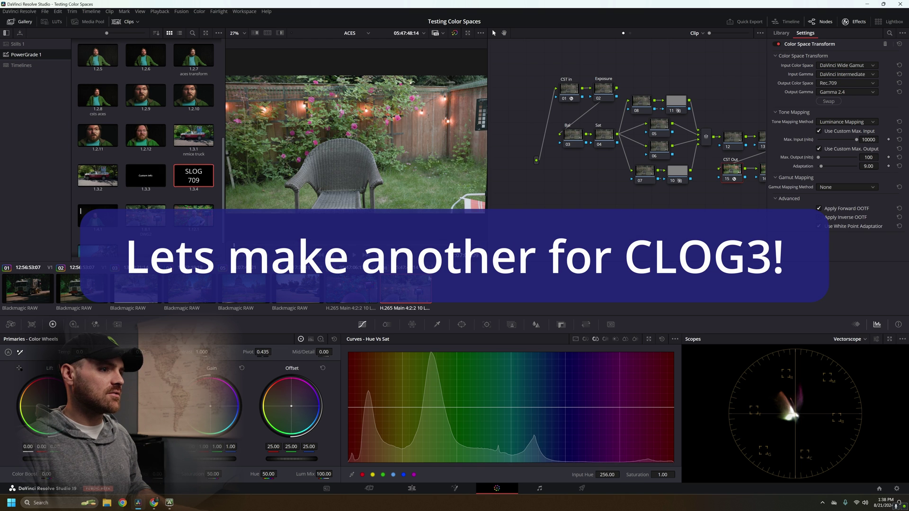
pyautogui.scroll(5, 219, 172)
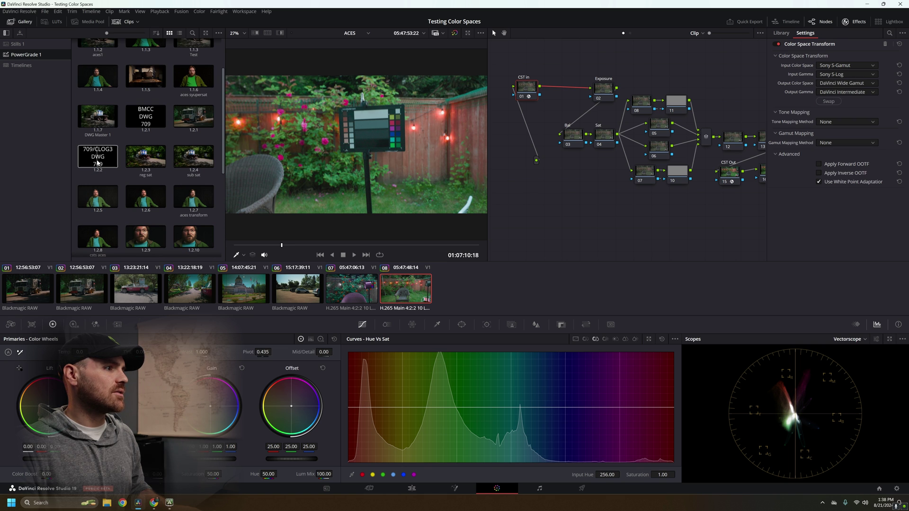
pyautogui.scroll(1, 88, 162)
pyautogui.middleClick(94, 187)
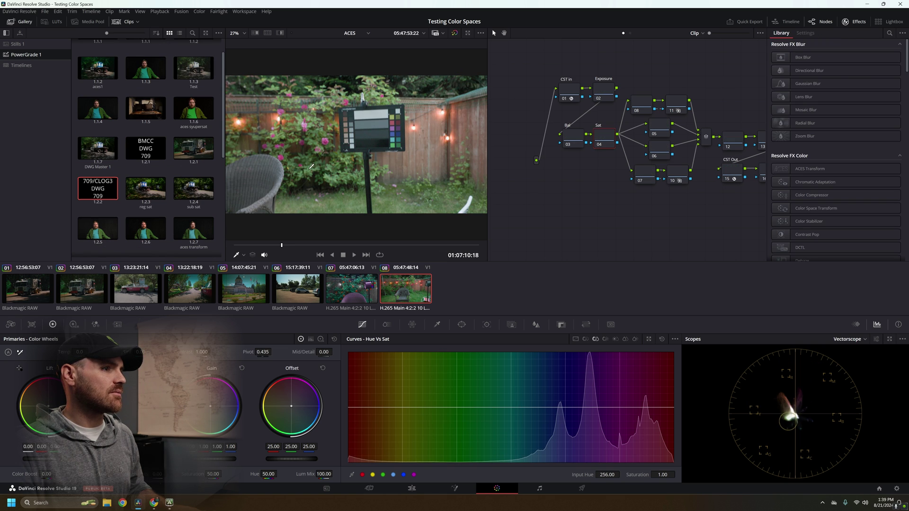
# Set the CST in node's input color space to Canon Cinema Gamut and its input gamma to Canon Log 3.
pyautogui.click(570, 89)
pyautogui.click(846, 65)
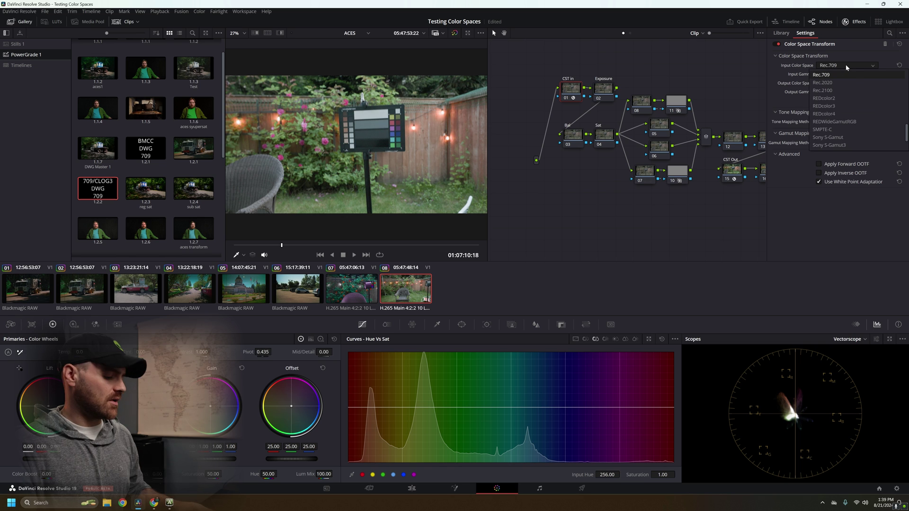
pyautogui.click(845, 75)
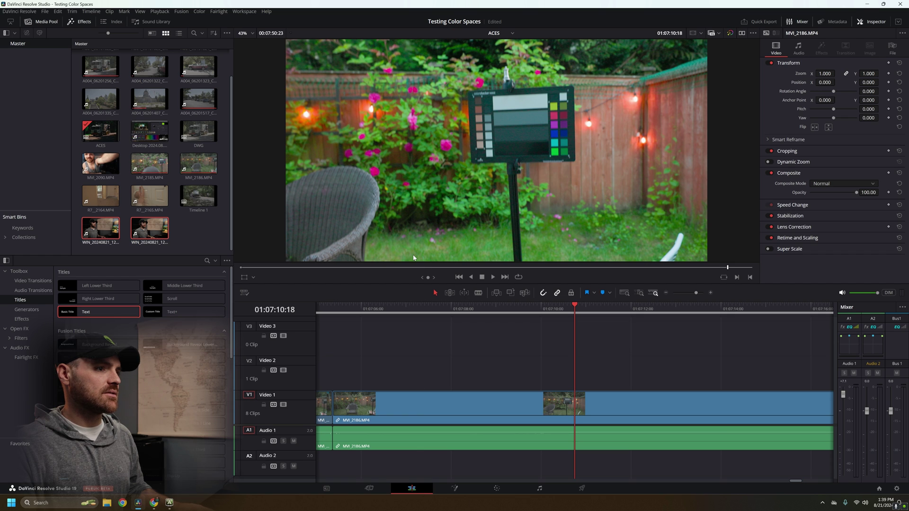
# Add a Text title on Video 2 above MVI_2186.MP4, reading "Canon Cinema" and "709" on two lines at font size 170.
pyautogui.moveTo(102, 316); pyautogui.dragTo(630, 363)
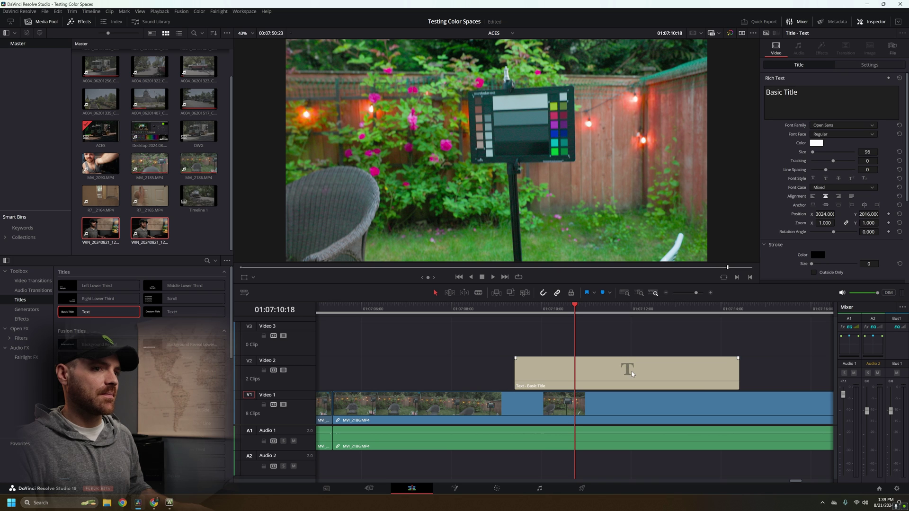
pyautogui.moveTo(802, 93); pyautogui.dragTo(762, 77)
pyautogui.write('Canon Cinema')
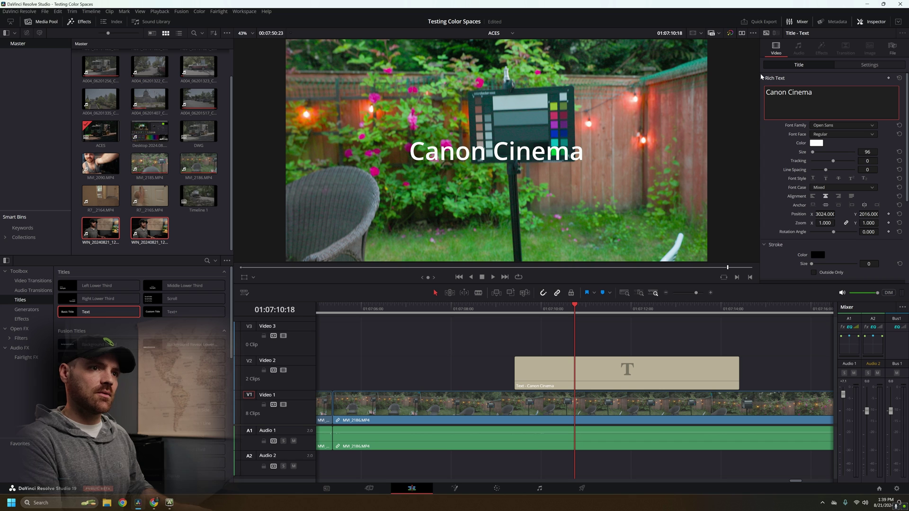
pyautogui.moveTo(813, 152); pyautogui.dragTo(814, 152)
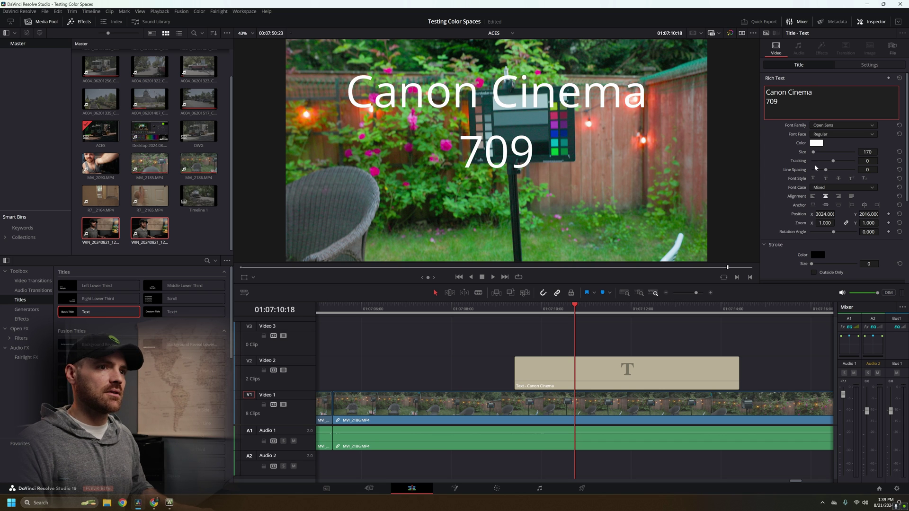
# Set the Canon Cinema title background's outline width to 30, width and height to 2.000, and opacity to maximum.
pyautogui.scroll(-5, 826, 222)
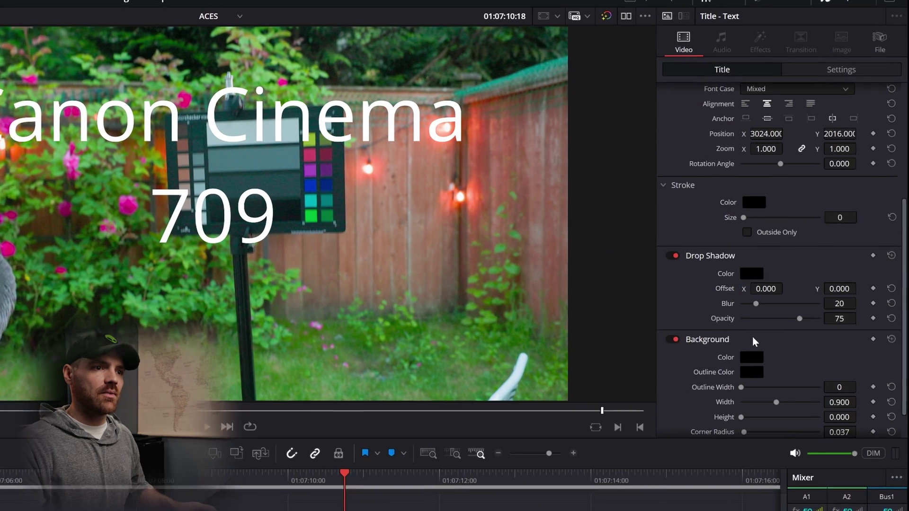
pyautogui.scroll(-2, 754, 342)
pyautogui.moveTo(734, 364); pyautogui.dragTo(892, 376)
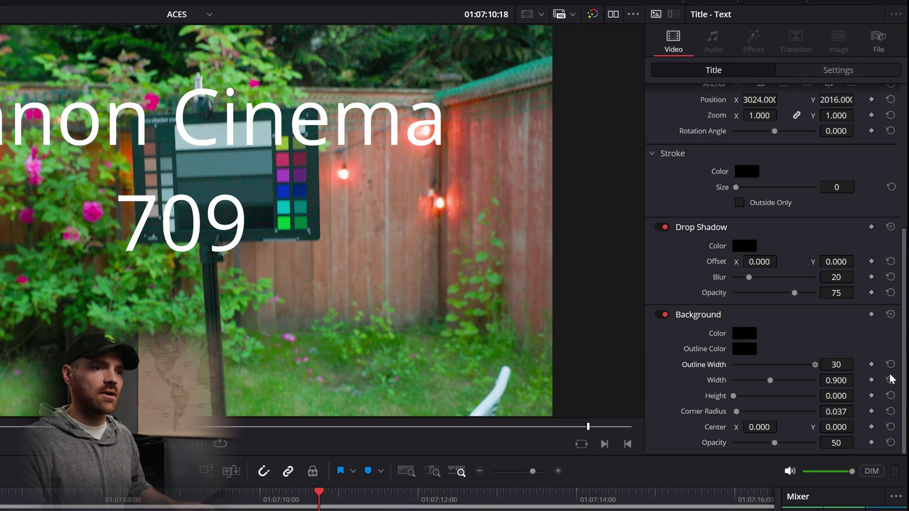
pyautogui.moveTo(771, 378); pyautogui.dragTo(839, 382)
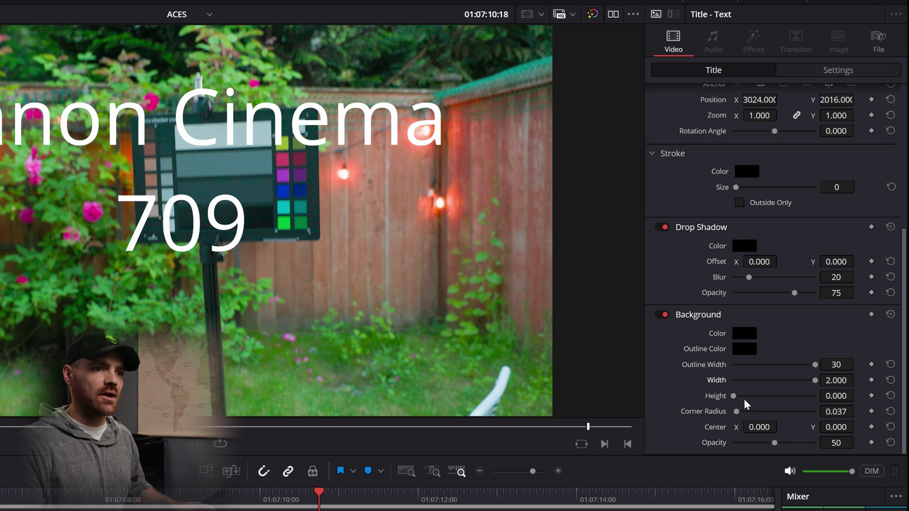
pyautogui.moveTo(734, 395); pyautogui.dragTo(849, 396)
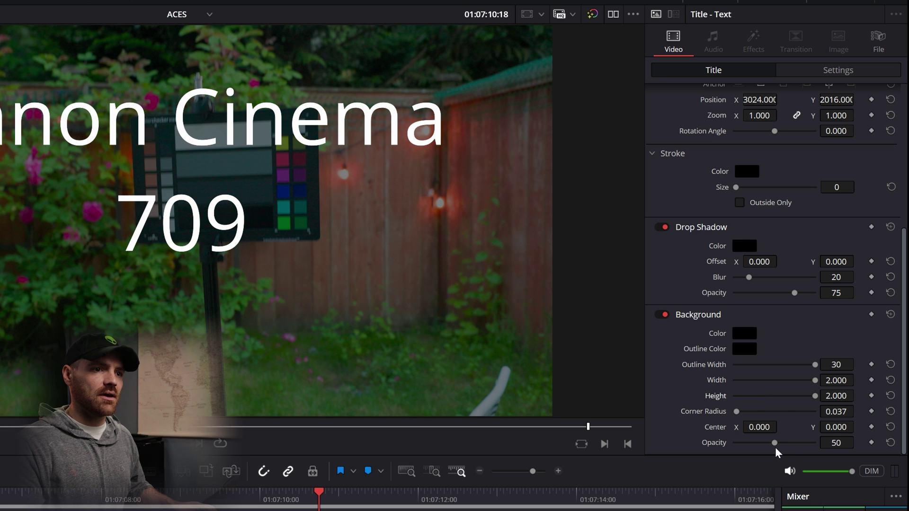
pyautogui.moveTo(775, 443); pyautogui.dragTo(832, 441)
pyautogui.scroll(5, 782, 185)
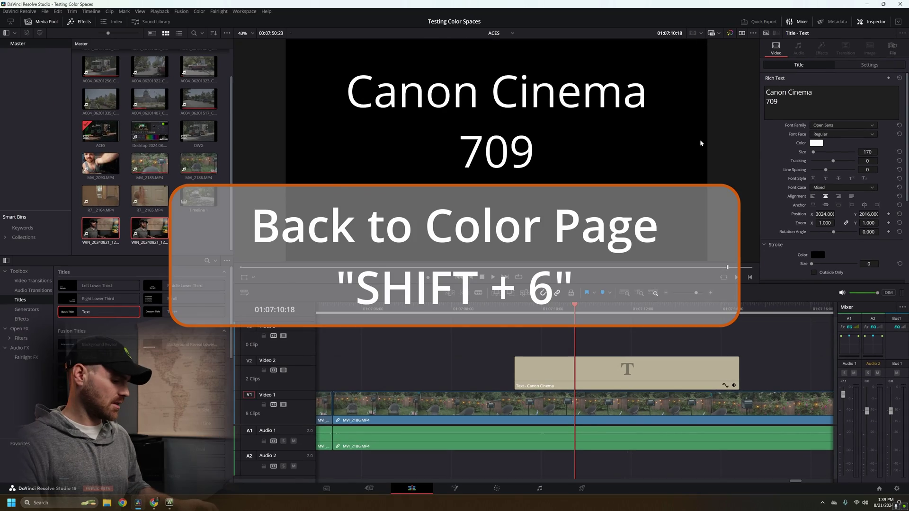
# Return to color grading and grab a still of the Canon Cinema 709 title frame with clip 08's node tree.
pyautogui.hotkey('shift', '6')
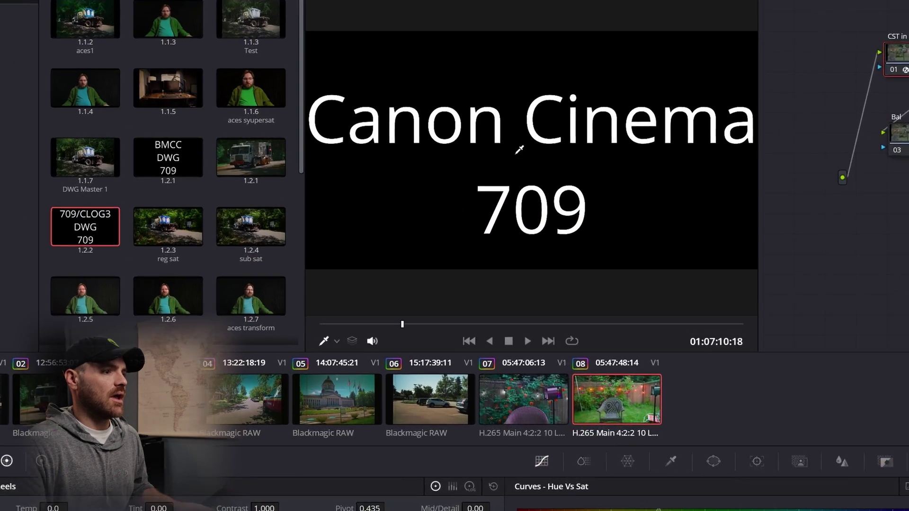
pyautogui.rightClick(351, 143)
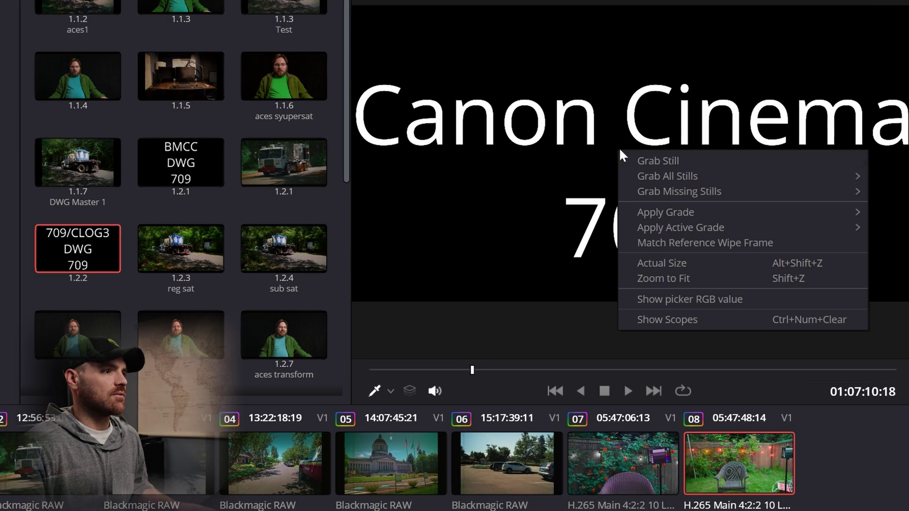
pyautogui.click(640, 162)
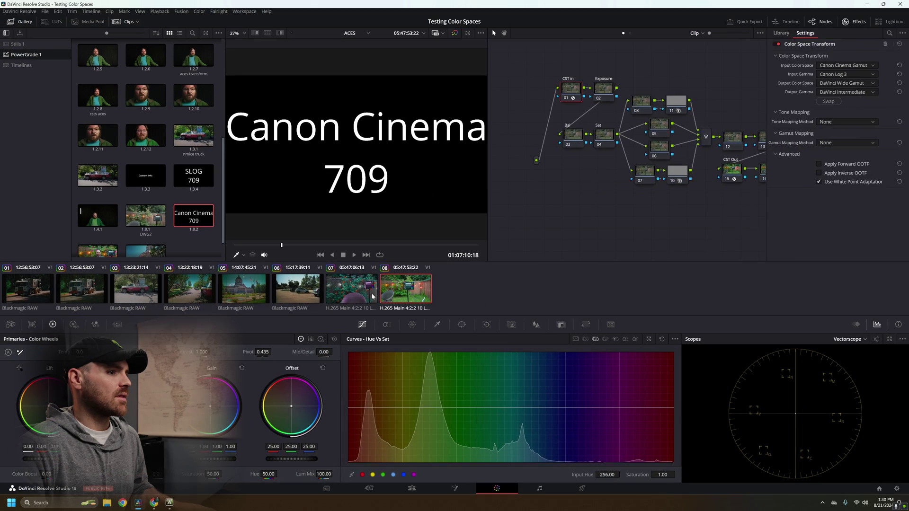
# Apply the "Canon Cinema 709" PowerGrade to clip 07.
pyautogui.click(358, 293)
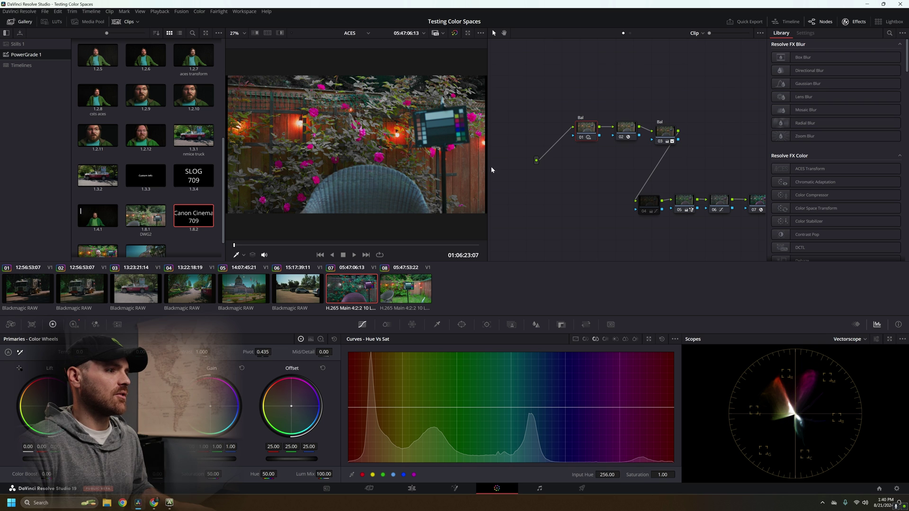
pyautogui.moveTo(190, 221); pyautogui.dragTo(339, 167)
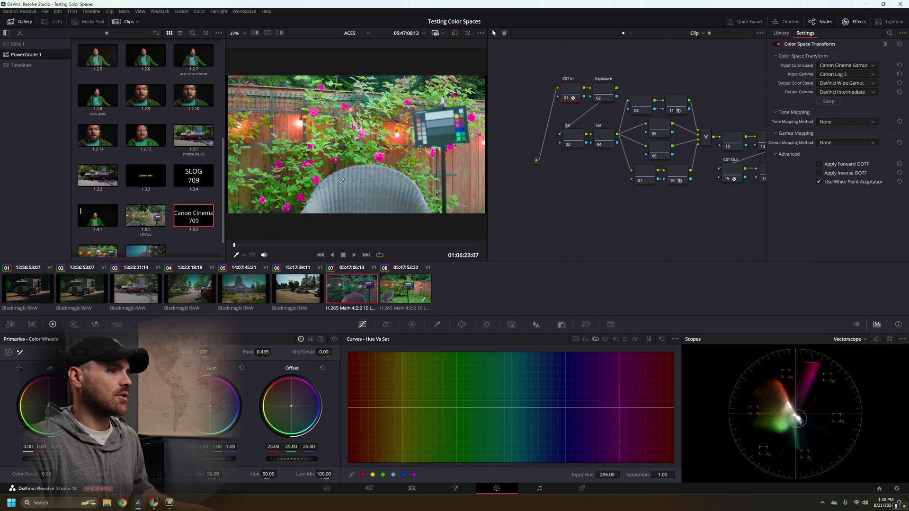
# Select the Exposure node in clip 07's node tree and open the High Dynamic Range color wheels.
pyautogui.click(602, 87)
pyautogui.click(577, 92)
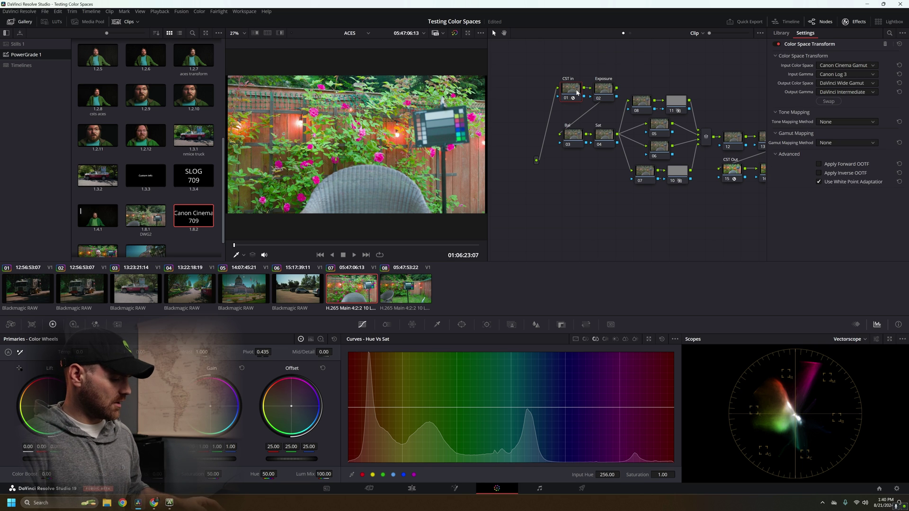
pyautogui.click(603, 89)
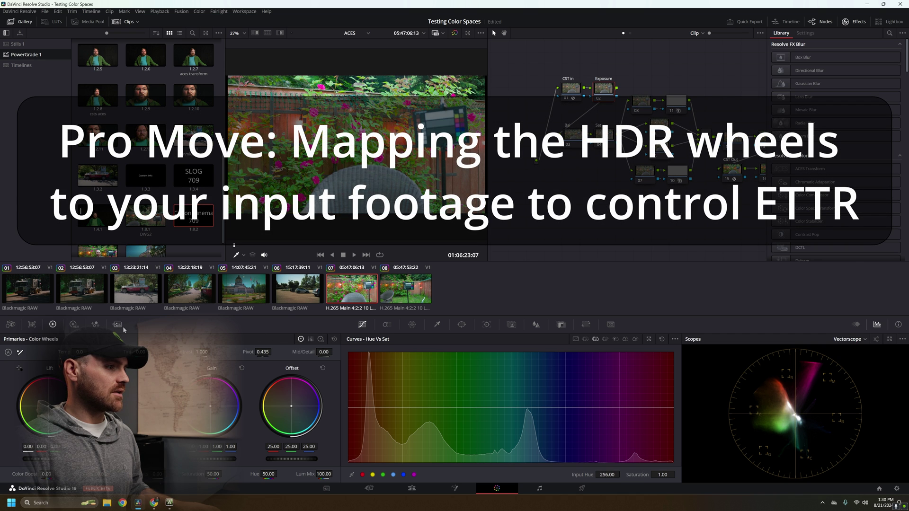
pyautogui.click(73, 324)
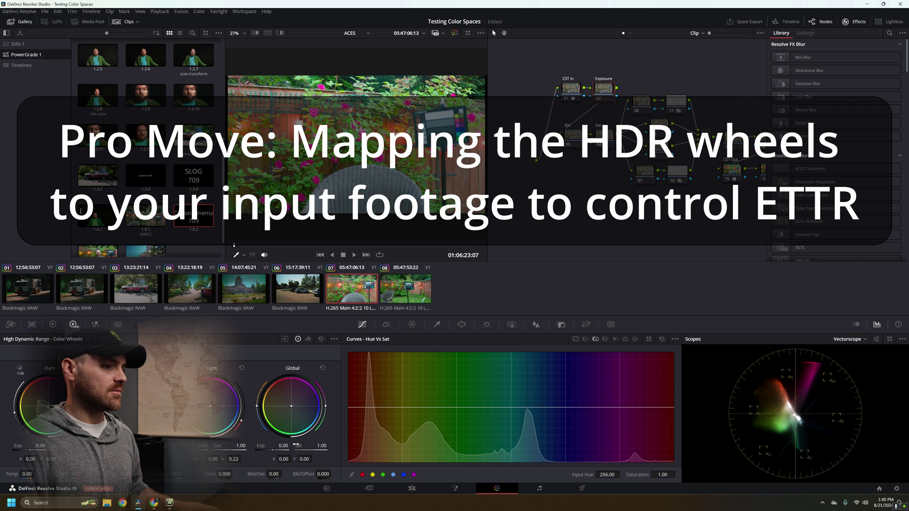
# Set the HDR wheels' color space to match the footage and their gamma to Canon Log 3.
pyautogui.click(334, 339)
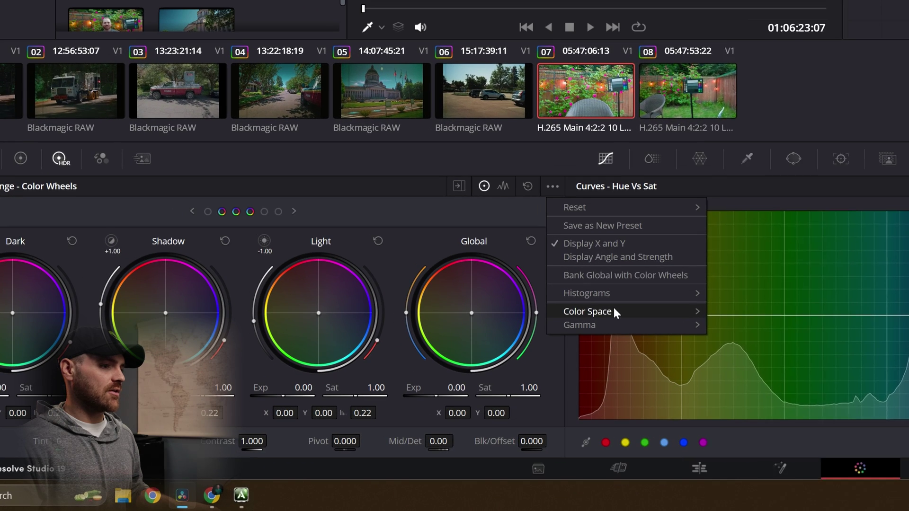
pyautogui.moveTo(364, 405)
pyautogui.click(752, 154)
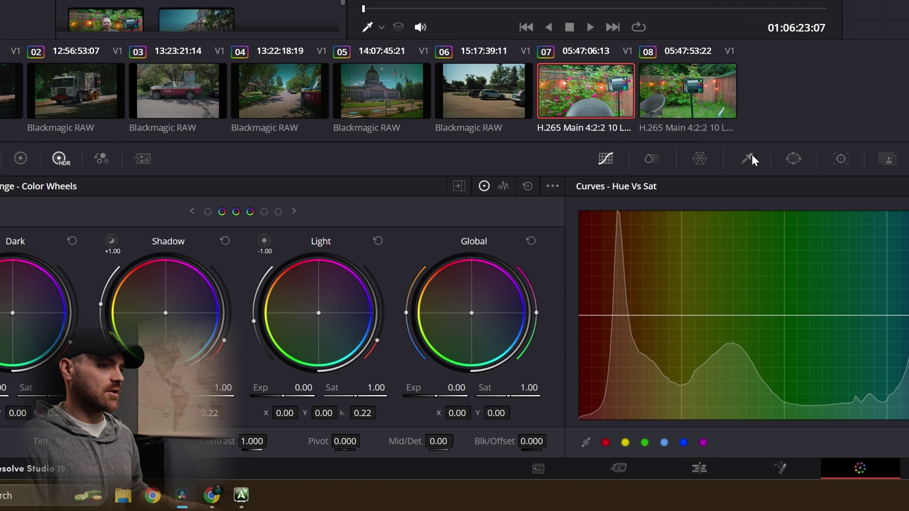
pyautogui.click(551, 190)
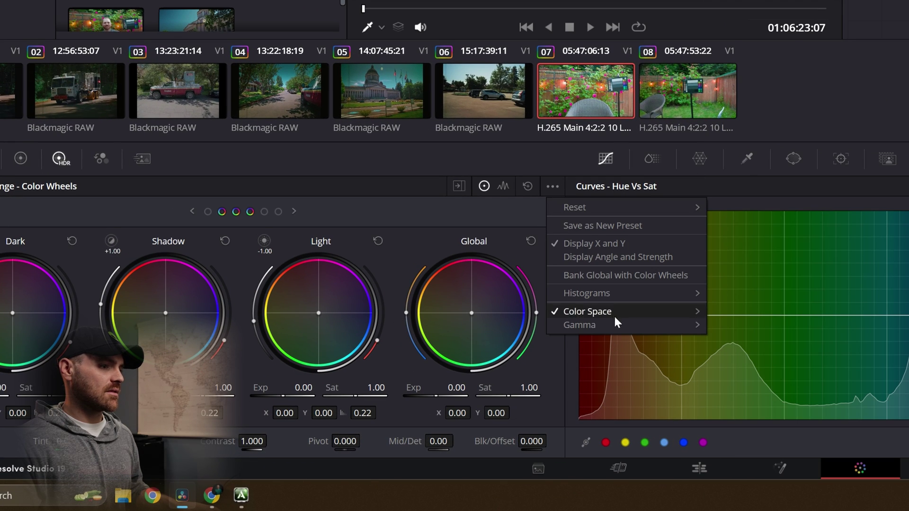
pyautogui.moveTo(621, 325)
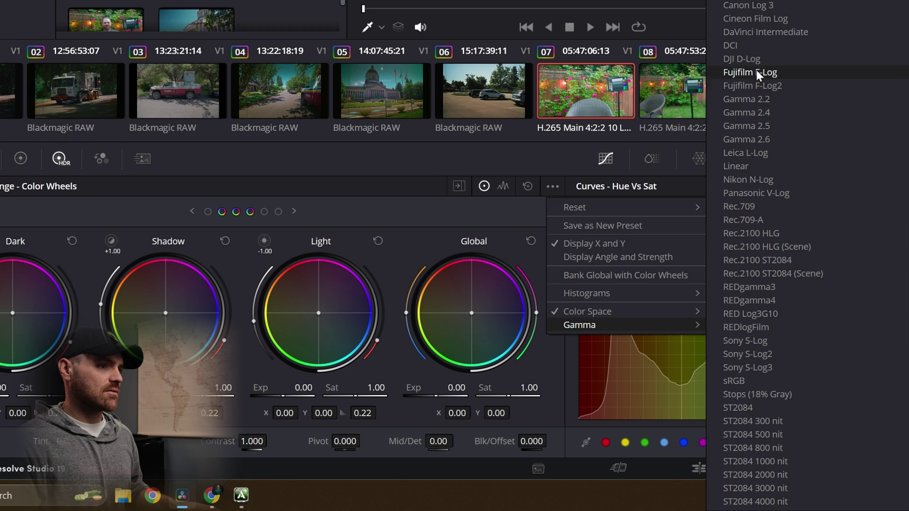
pyautogui.click(751, 7)
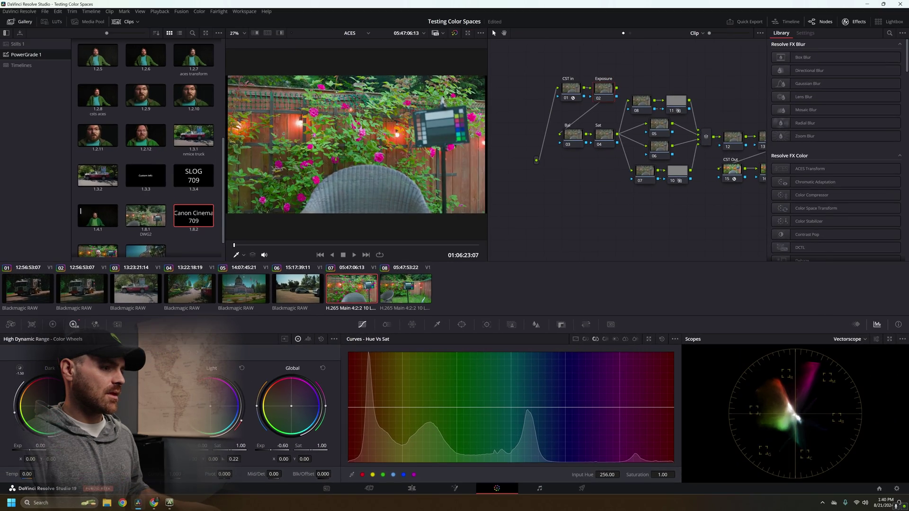
# Lower the Global HDR wheel's exposure to -1.22 and switch the scopes to Waveform.
pyautogui.moveTo(282, 446)
pyautogui.mouseDown()
pyautogui.moveTo(244, 446)
pyautogui.moveTo(288, 445)
pyautogui.mouseUp()
pyautogui.click(847, 339)
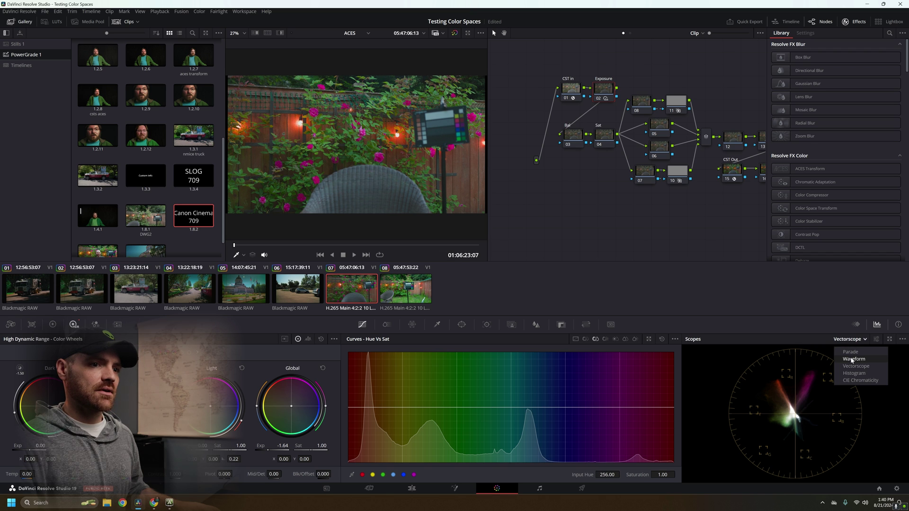
pyautogui.click(859, 352)
pyautogui.moveTo(258, 445); pyautogui.dragTo(270, 446)
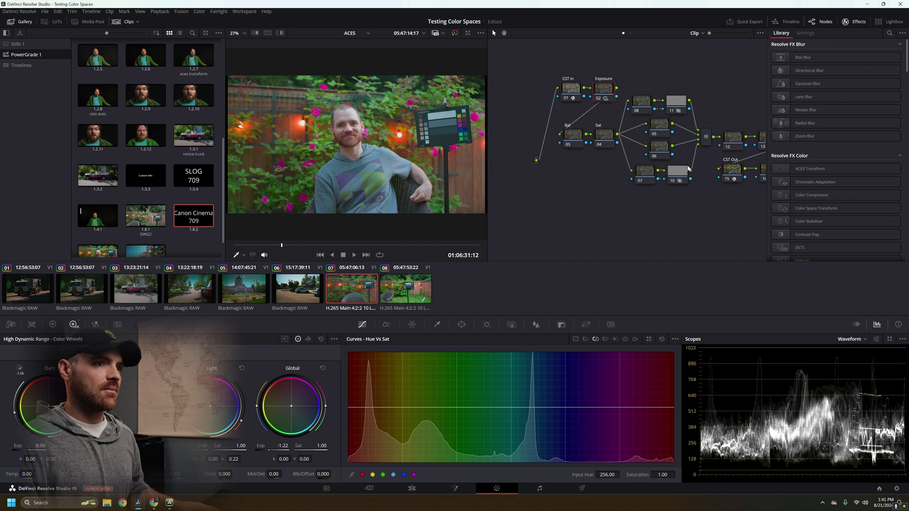
# On the CST Out node, lower the custom maximum input to about 675 nits and set the tone mapping method to None.
pyautogui.click(727, 177)
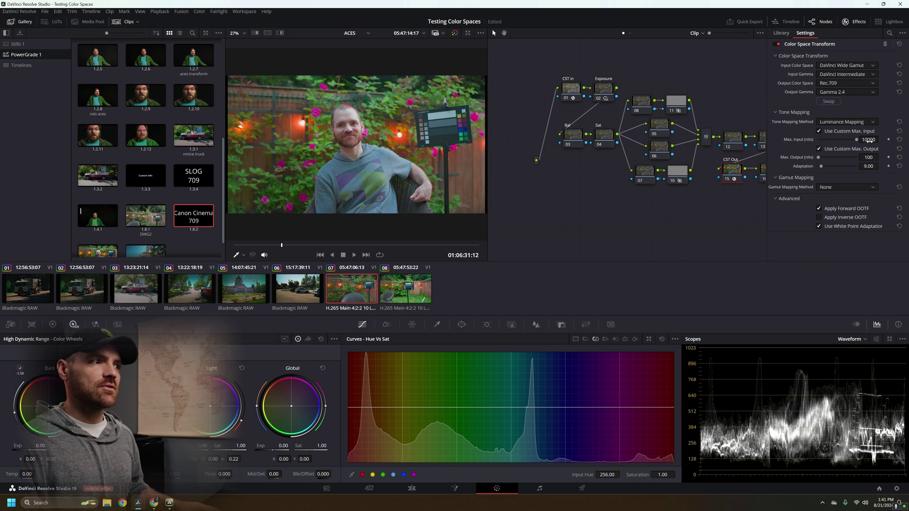
pyautogui.moveTo(870, 140)
pyautogui.mouseDown()
pyautogui.moveTo(880, 139)
pyautogui.moveTo(853, 139)
pyautogui.mouseUp()
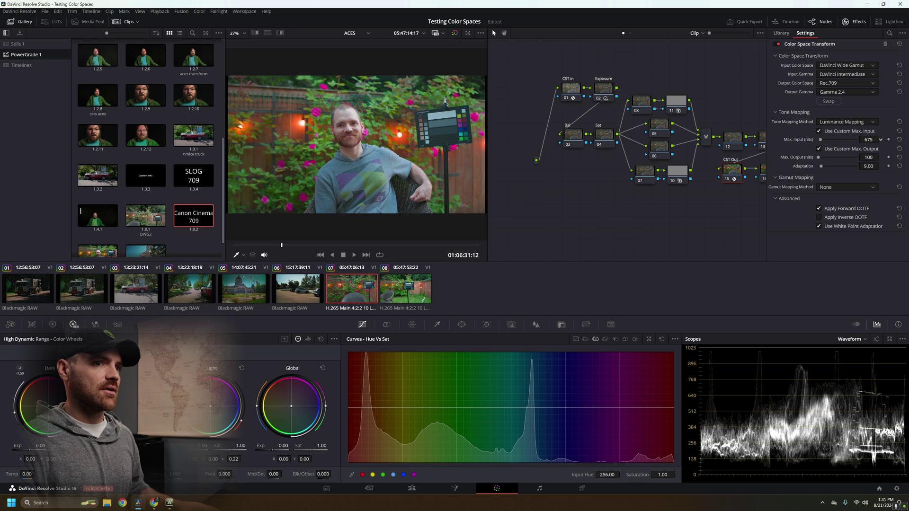
pyautogui.click(857, 123)
pyautogui.click(853, 134)
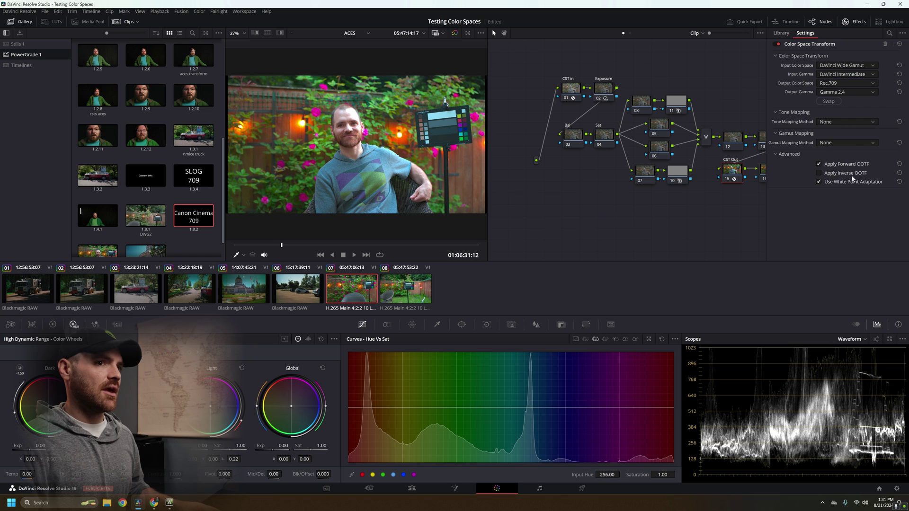
# Lower the highlights to -66.00 in the Exposure node's primaries color wheels.
pyautogui.click(603, 89)
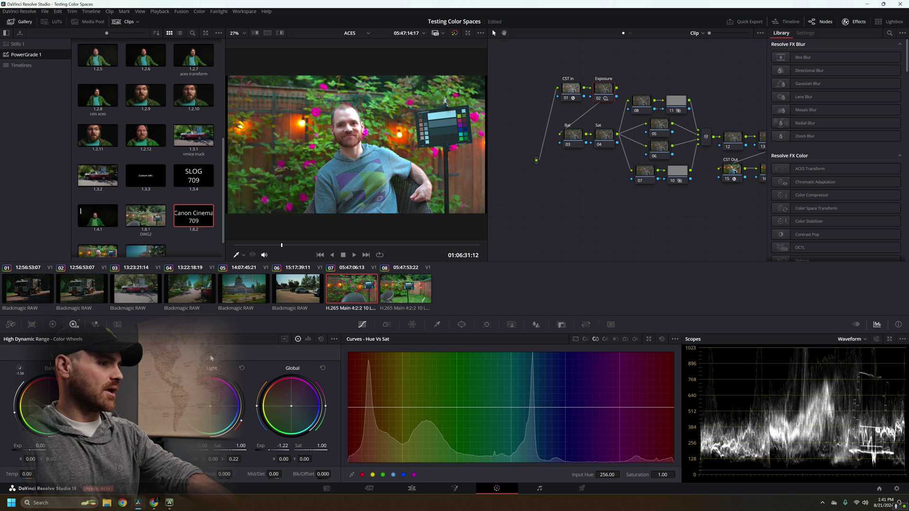
pyautogui.click(53, 324)
pyautogui.moveTo(129, 458); pyautogui.dragTo(109, 459)
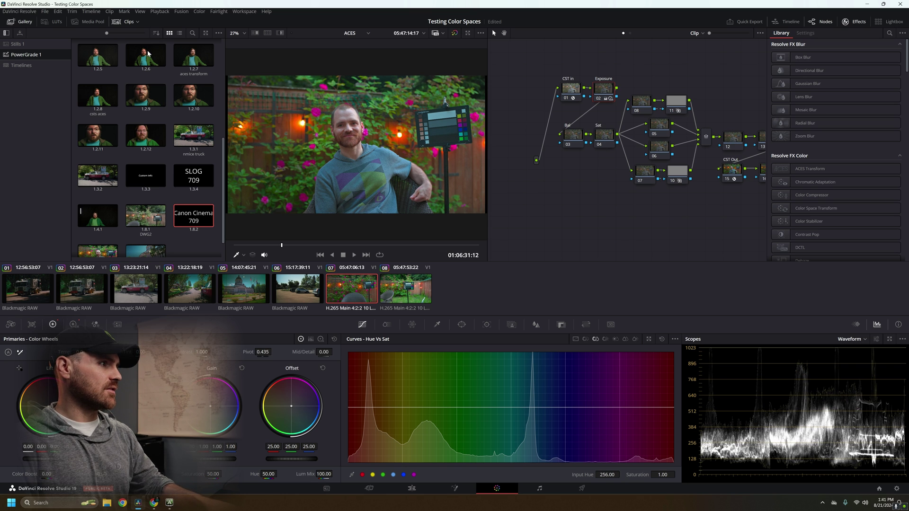
# Hide the clip strip and the gallery to enlarge the viewer, and undo the last grade adjustment.
pyautogui.click(128, 21)
pyautogui.click(21, 22)
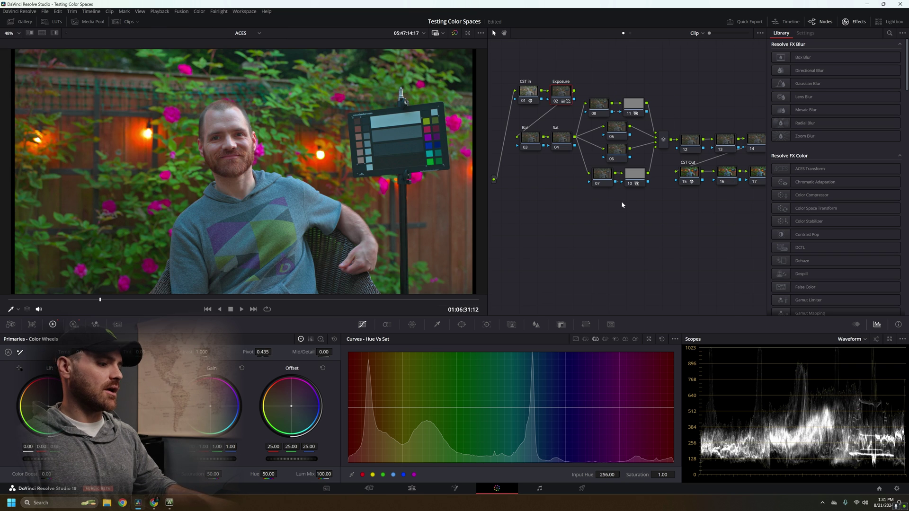
pyautogui.click(609, 149)
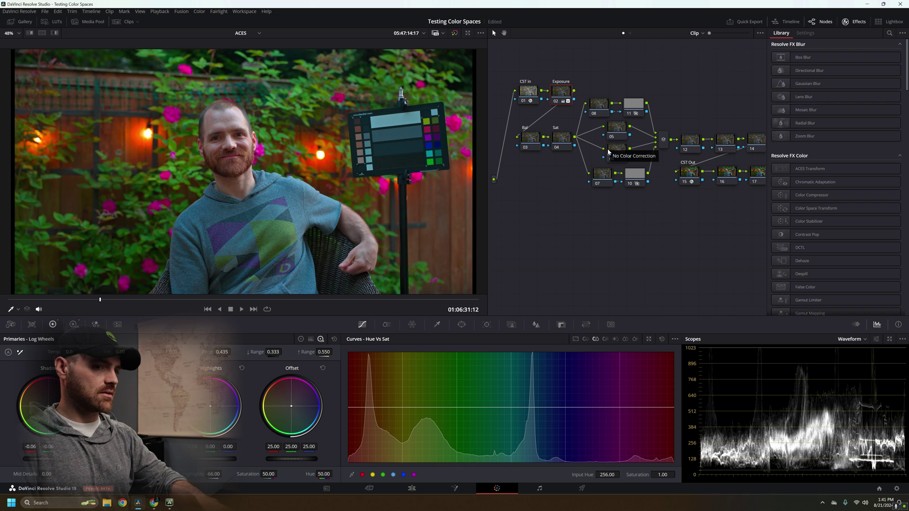
pyautogui.hotkey('ctrl', 'z')
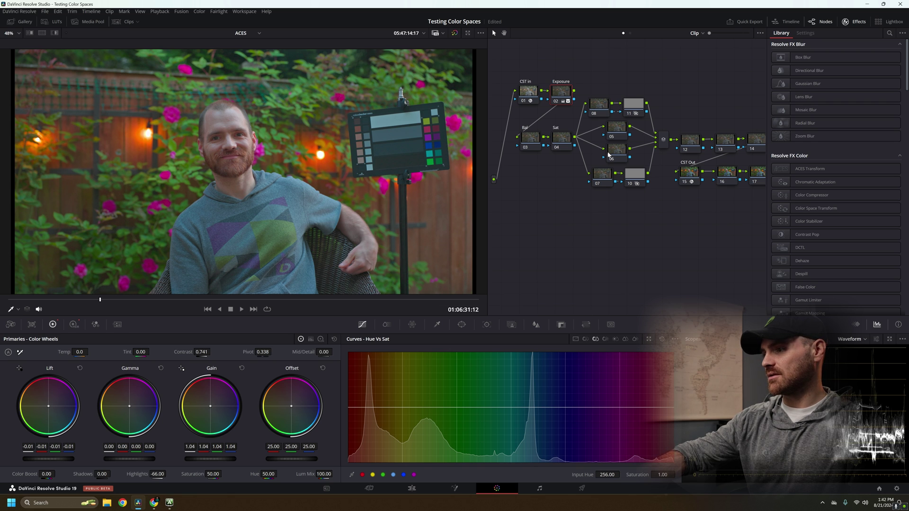
# Show the gallery and look through the PowerGrade 1 stills, previewing SLOG 709 on the current clip.
pyautogui.click(21, 21)
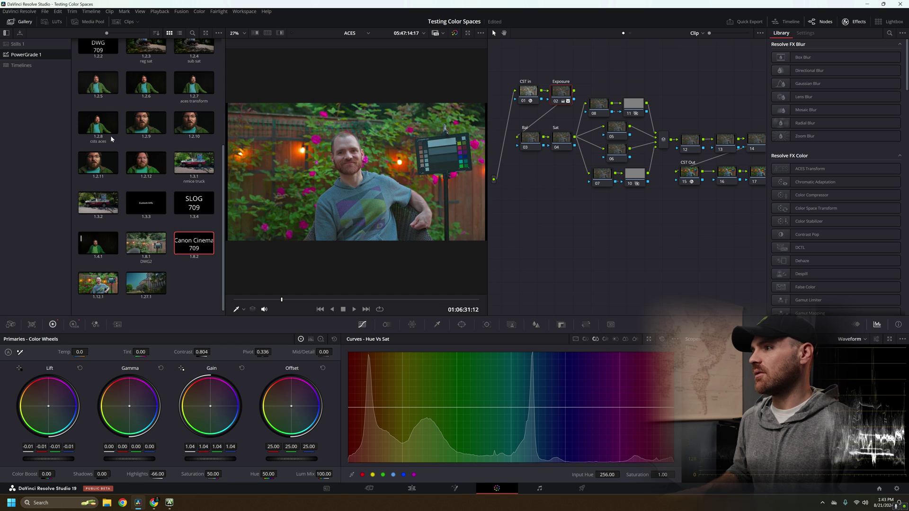
pyautogui.scroll(5, 110, 135)
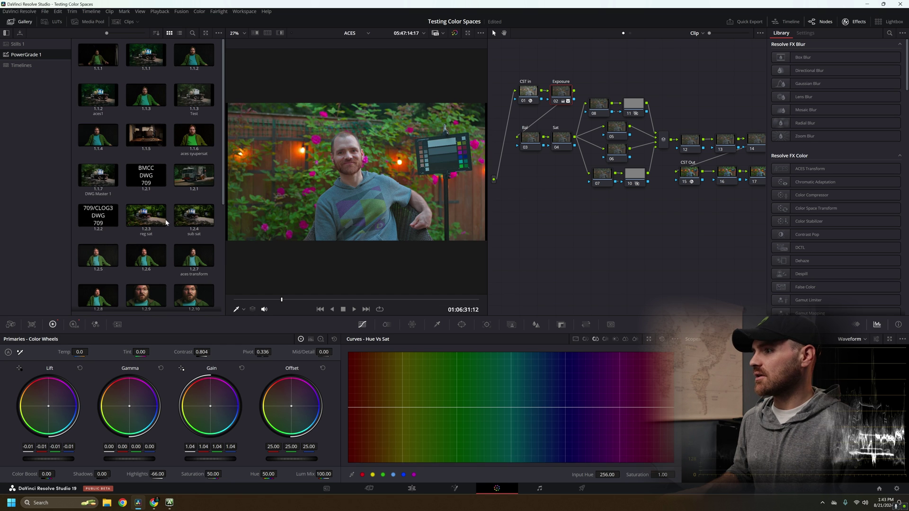
pyautogui.scroll(-5, 165, 256)
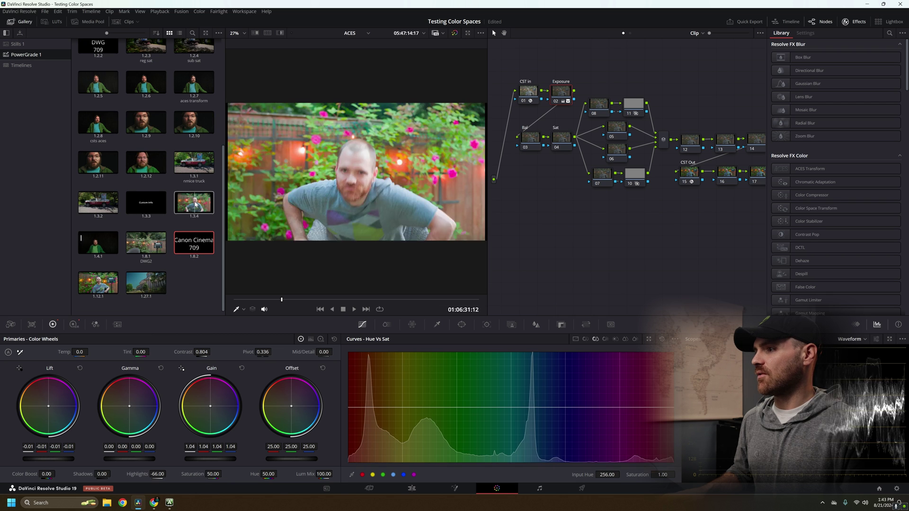
pyautogui.scroll(3, 109, 138)
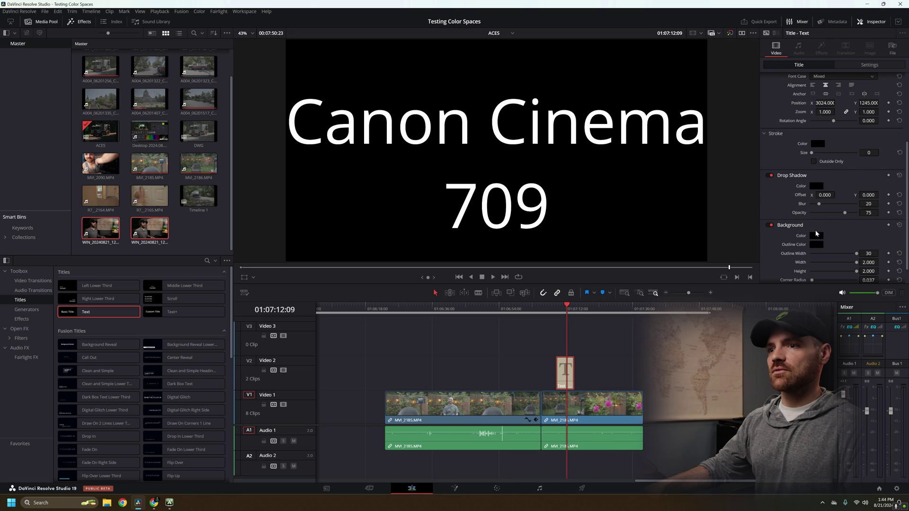
pyautogui.scroll(-1, 817, 232)
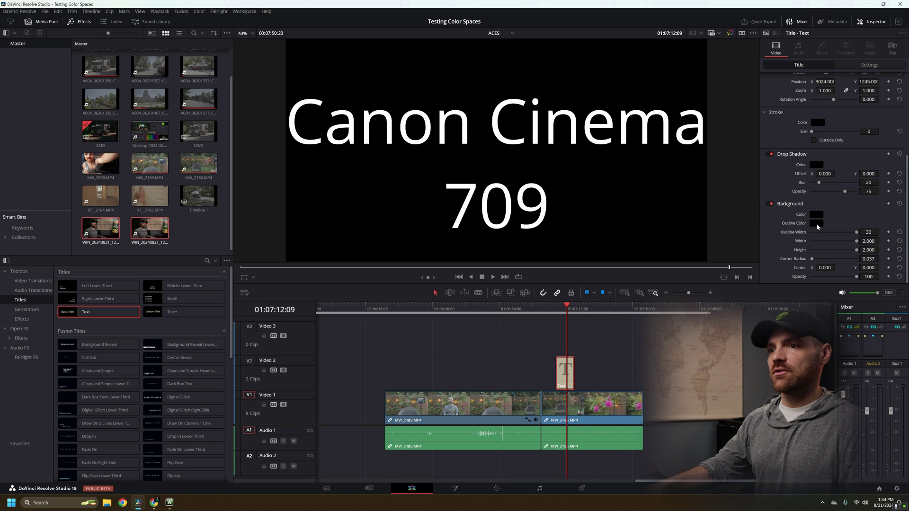
pyautogui.click(816, 215)
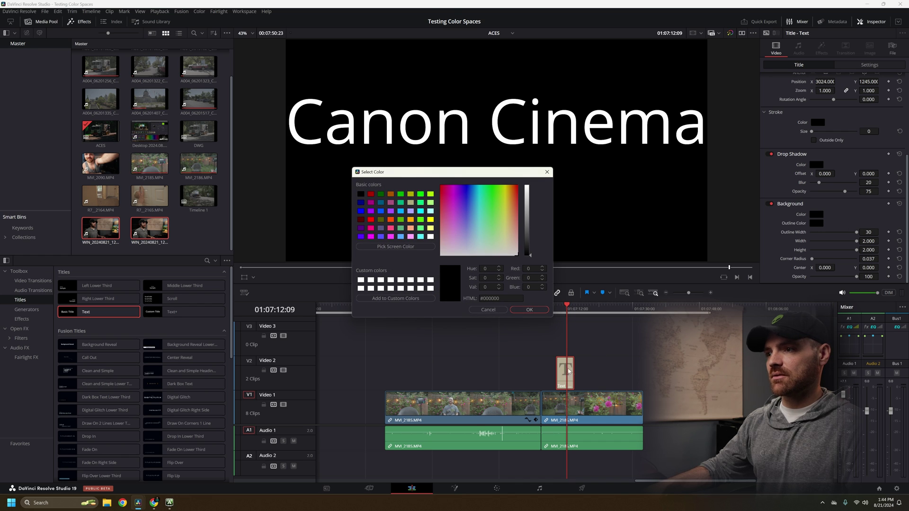
pyautogui.moveTo(471, 208); pyautogui.dragTo(467, 206)
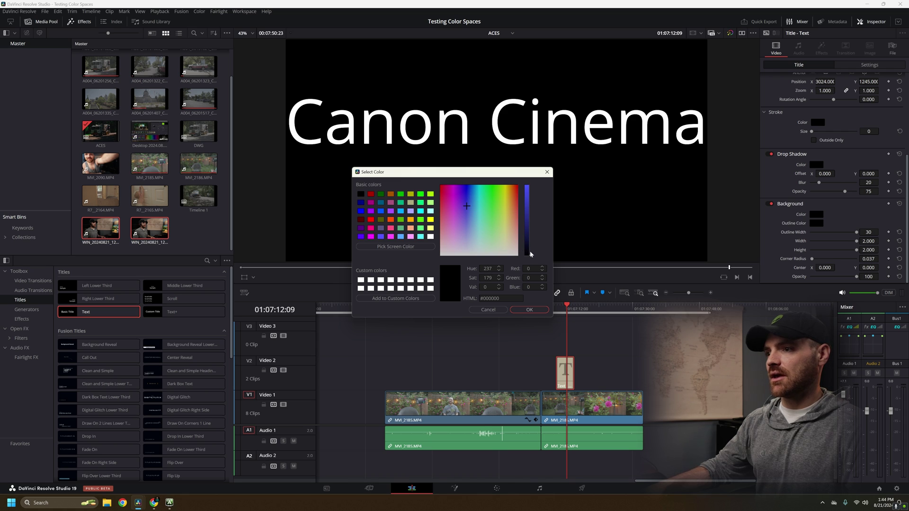
pyautogui.moveTo(531, 253); pyautogui.dragTo(536, 232)
pyautogui.click(488, 310)
pyautogui.click(808, 223)
pyautogui.click(468, 198)
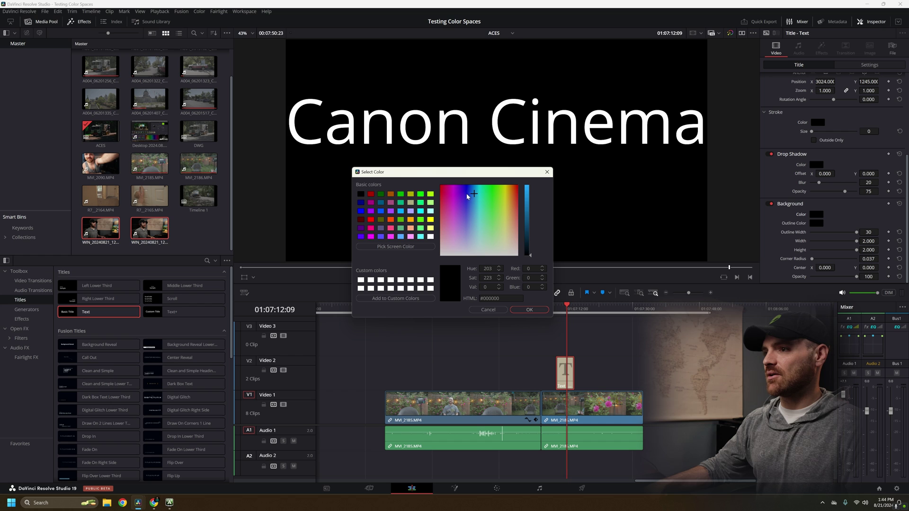
pyautogui.click(530, 310)
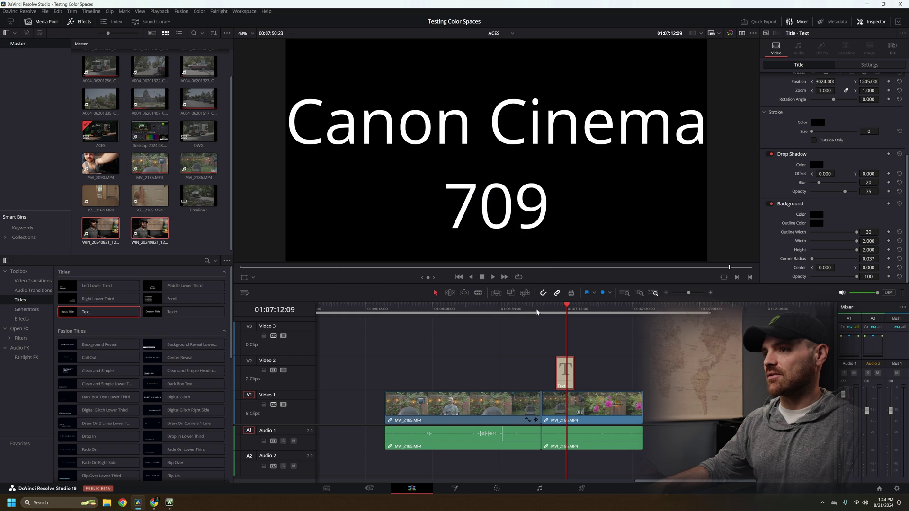
# Set the Canon Cinema 709 title's background color to purple, #2e1387.
pyautogui.click(815, 215)
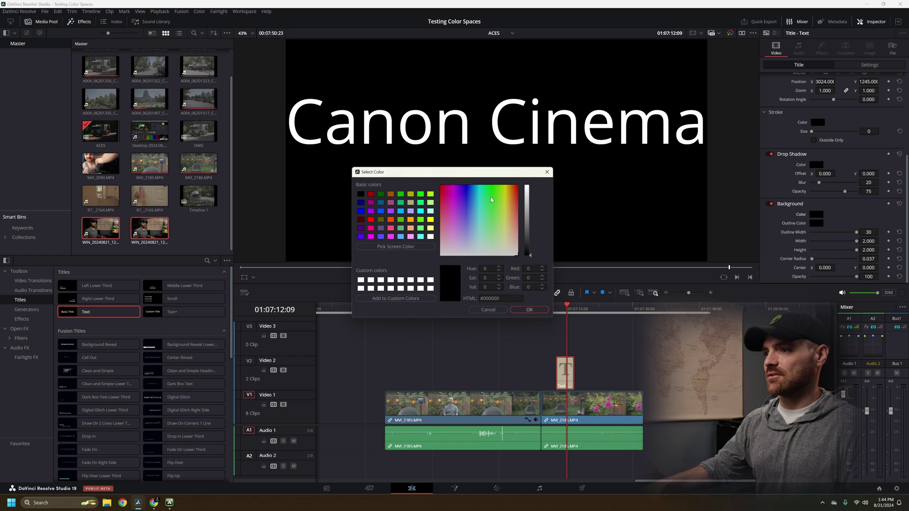
pyautogui.click(466, 194)
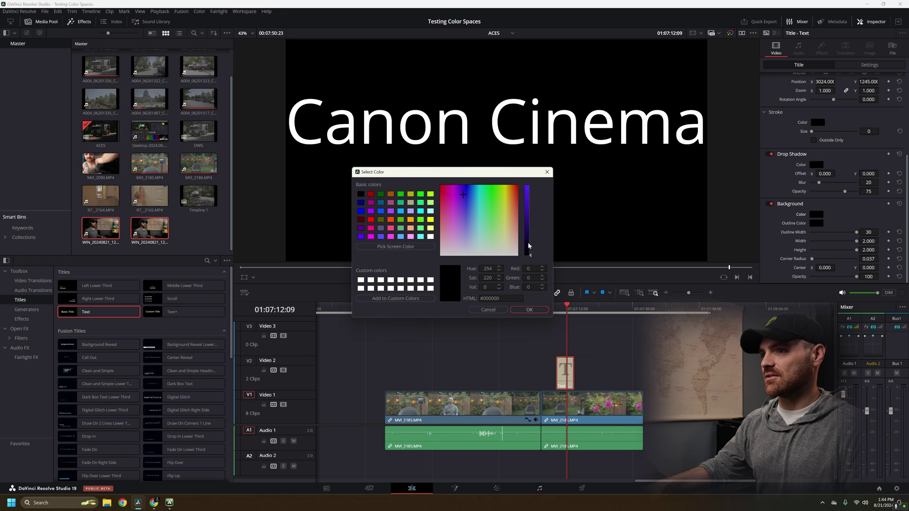
pyautogui.moveTo(529, 235)
pyautogui.mouseDown()
pyautogui.moveTo(531, 209)
pyautogui.moveTo(531, 217)
pyautogui.mouseUp()
pyautogui.moveTo(530, 174); pyautogui.dragTo(335, 221)
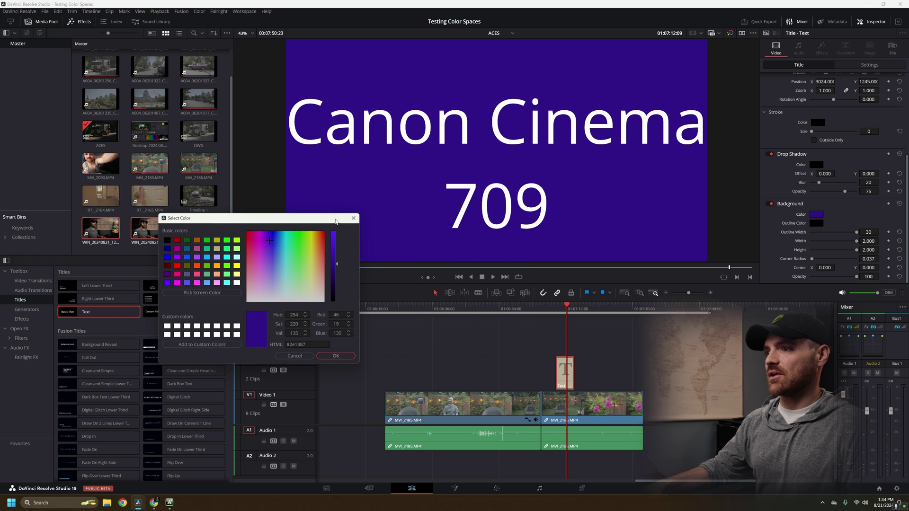
pyautogui.click(345, 361)
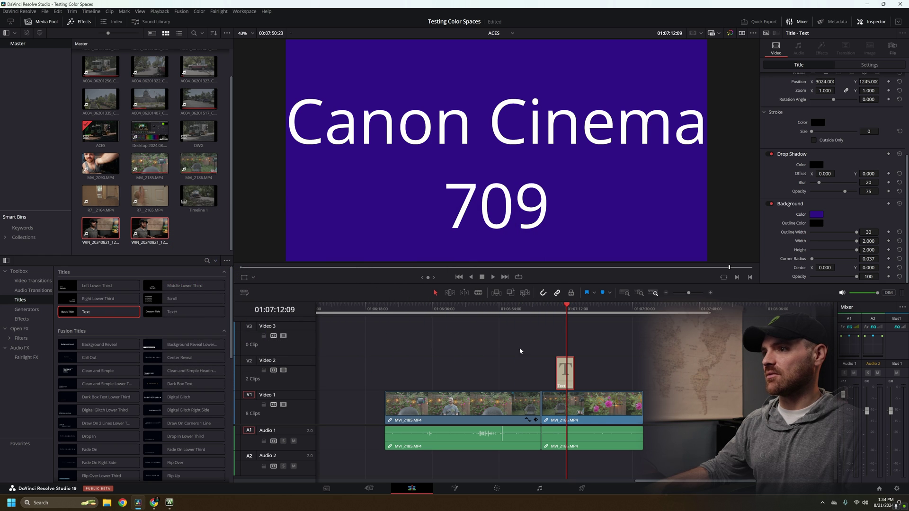
# Return to color grading and grab a still of the purple Canon Cinema 709 title.
pyautogui.click(506, 489)
pyautogui.rightClick(408, 183)
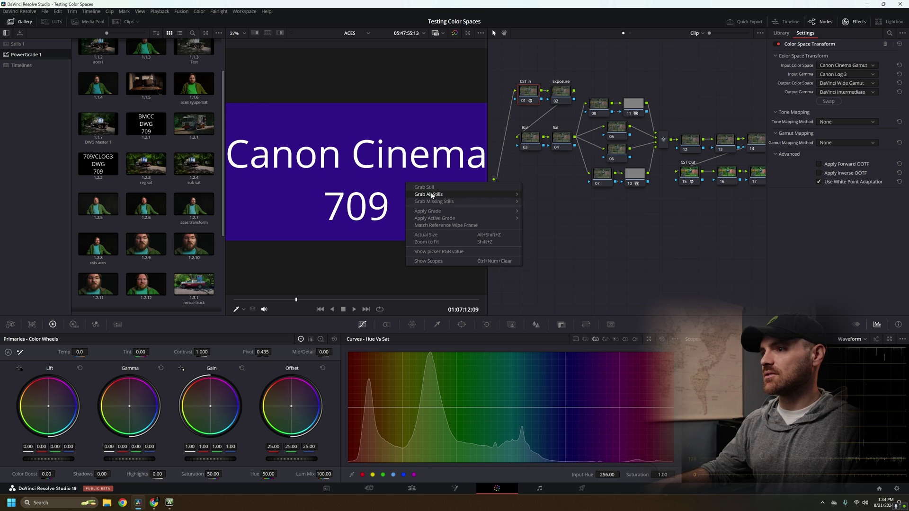
pyautogui.click(433, 187)
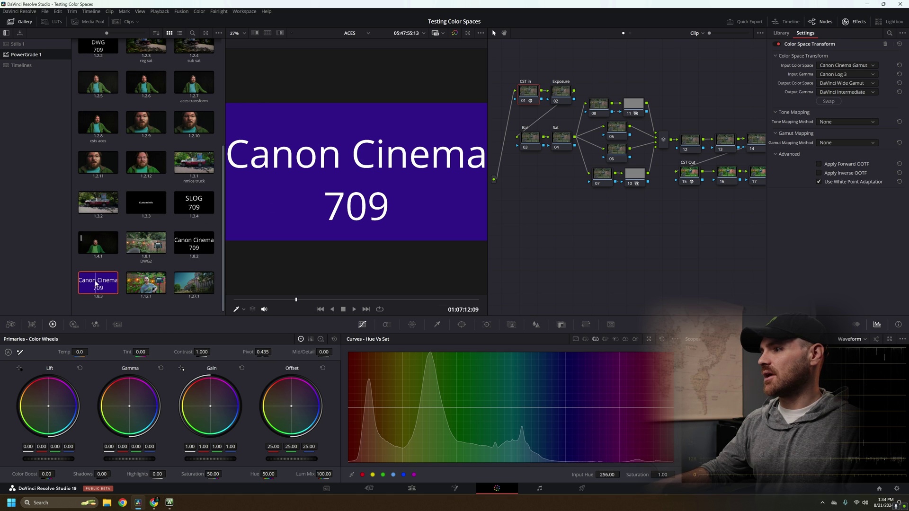
# Return to the edit timeline and set the SLOG 709 title's background color to gold, #8f6d17.
pyautogui.click(195, 208)
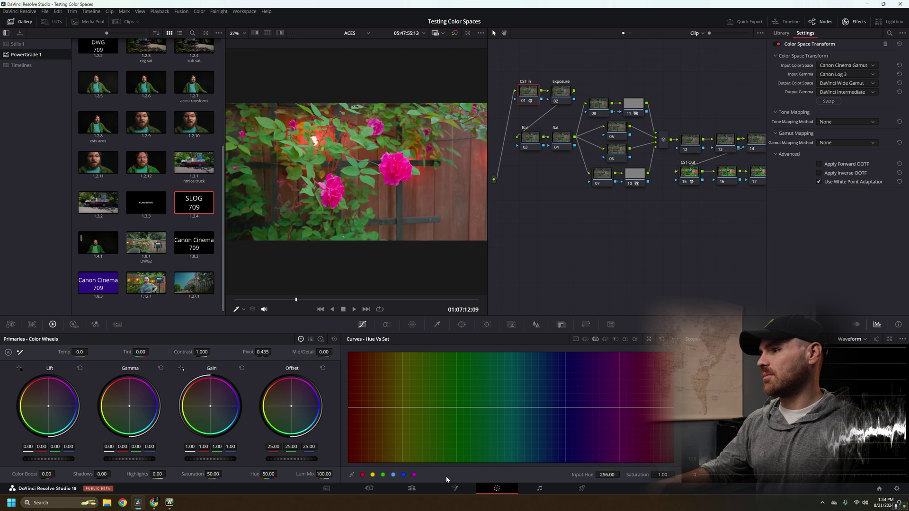
pyautogui.click(411, 489)
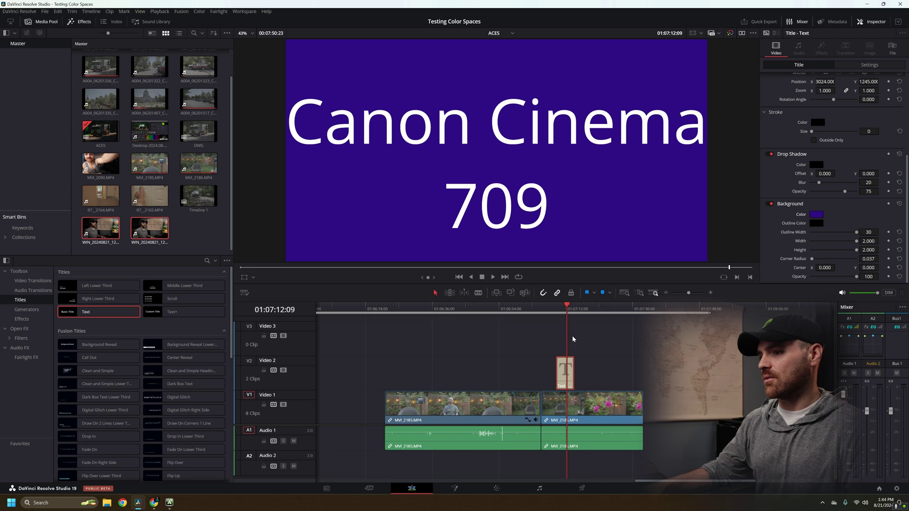
pyautogui.moveTo(691, 293); pyautogui.dragTo(684, 292)
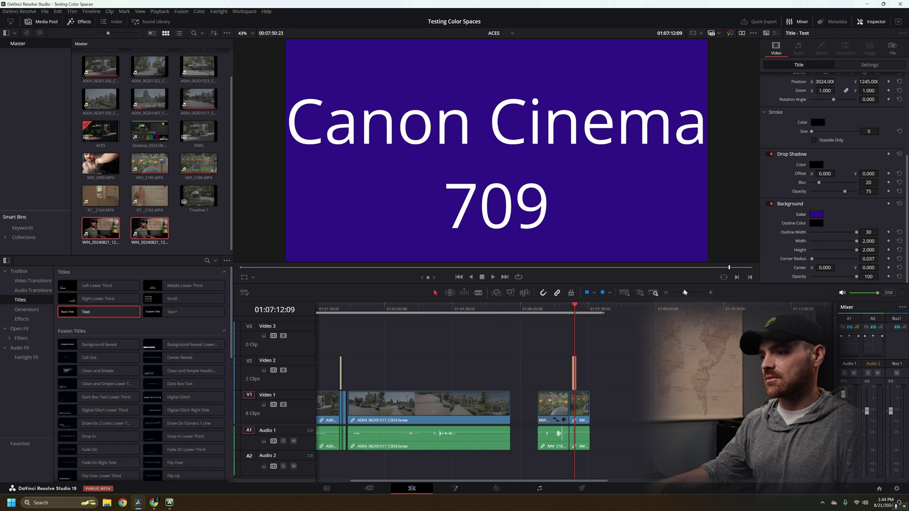
pyautogui.click(339, 308)
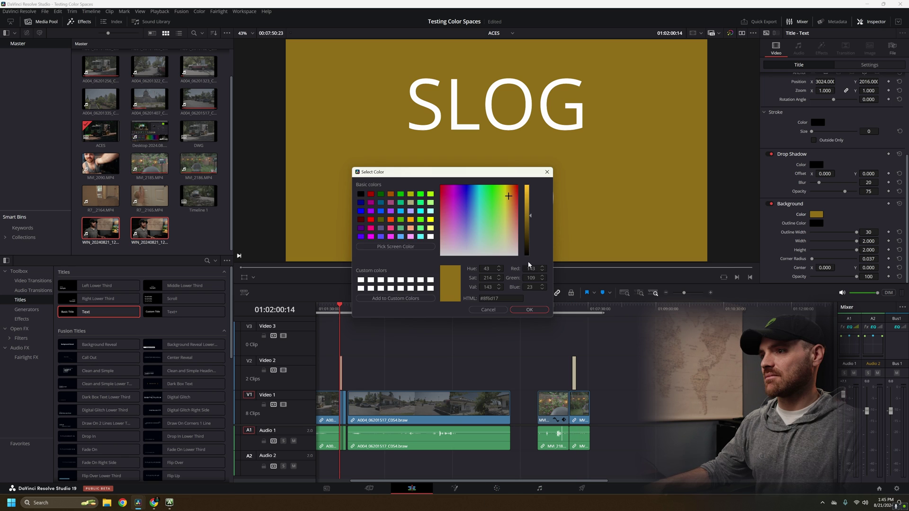
pyautogui.click(530, 310)
# Grab a still of the gold SLOG 709 title for the color grading gallery and delete the black SLOG 709 still.
pyautogui.hotkey('shift', '6')
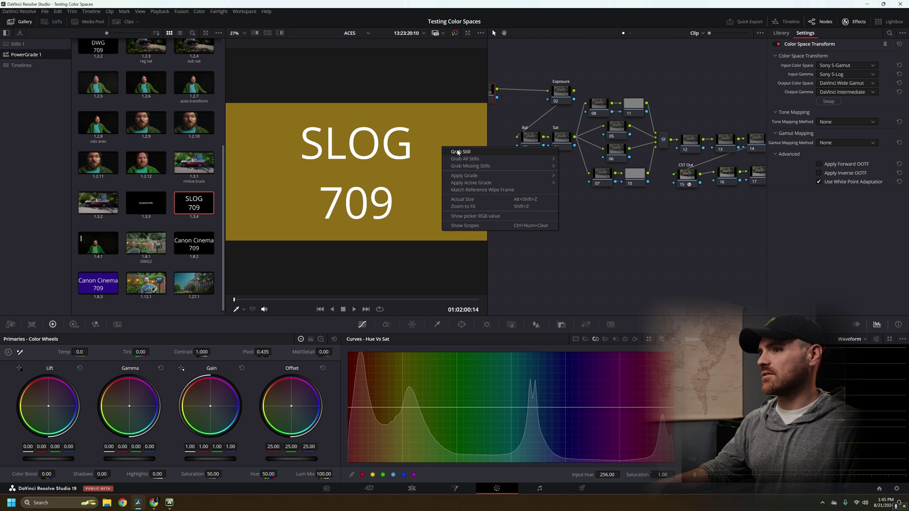
pyautogui.click(458, 152)
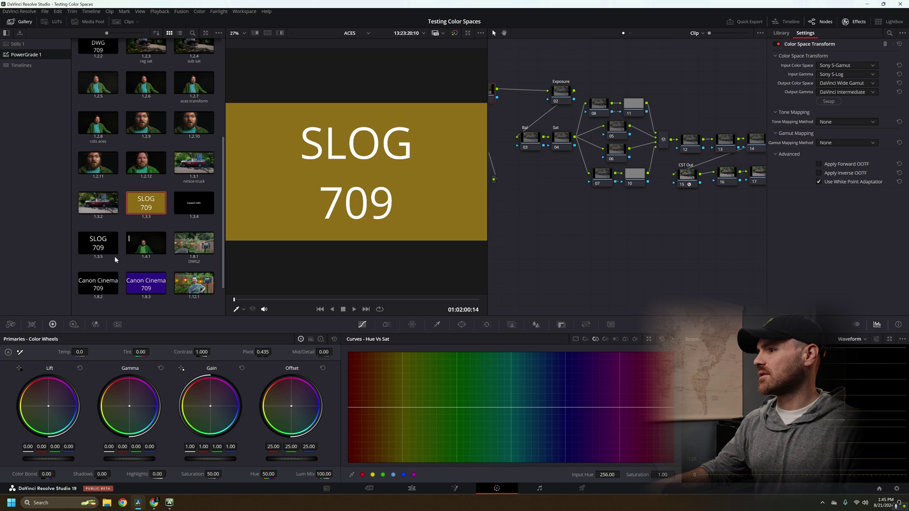
pyautogui.click(113, 255)
pyautogui.press('Delete')
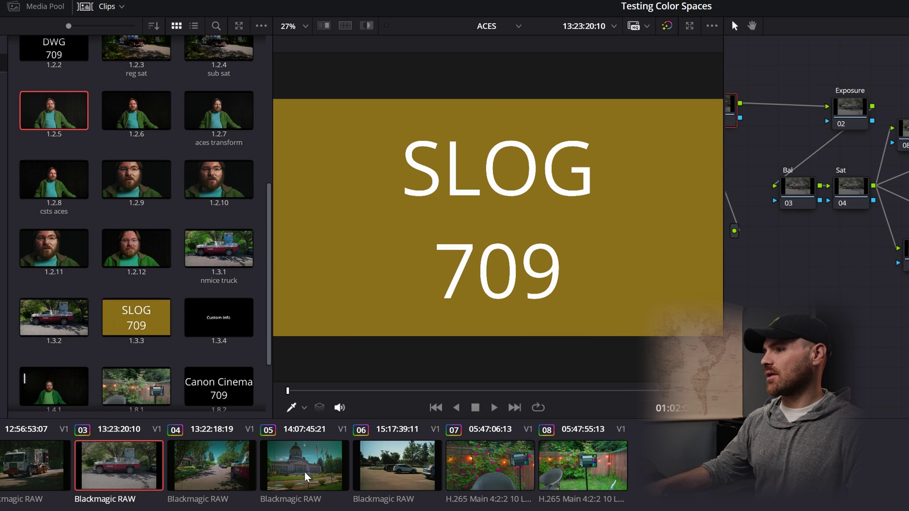
# Select clip 05 and the gold SLOG 709 PowerGrade, followed by clip 08 and the black Canon Cinema 709 PowerGrade.
pyautogui.click(310, 473)
pyautogui.click(133, 318)
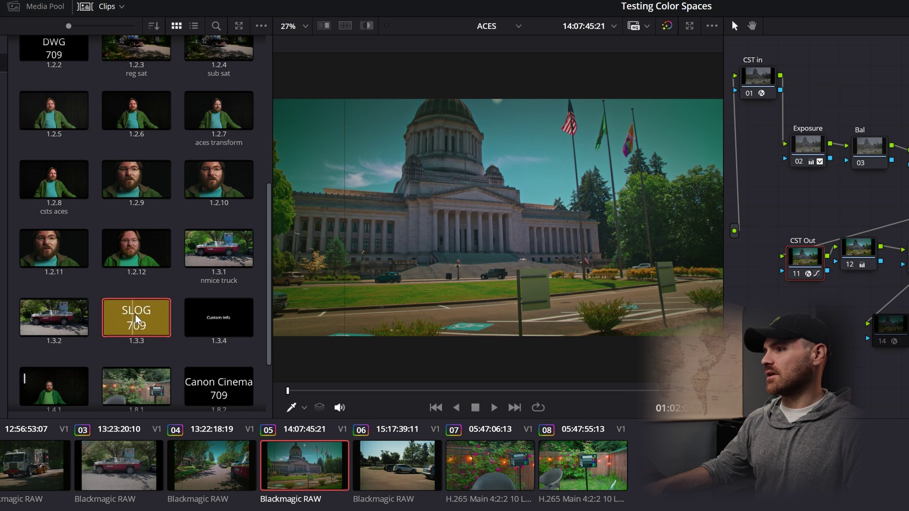
pyautogui.click(584, 476)
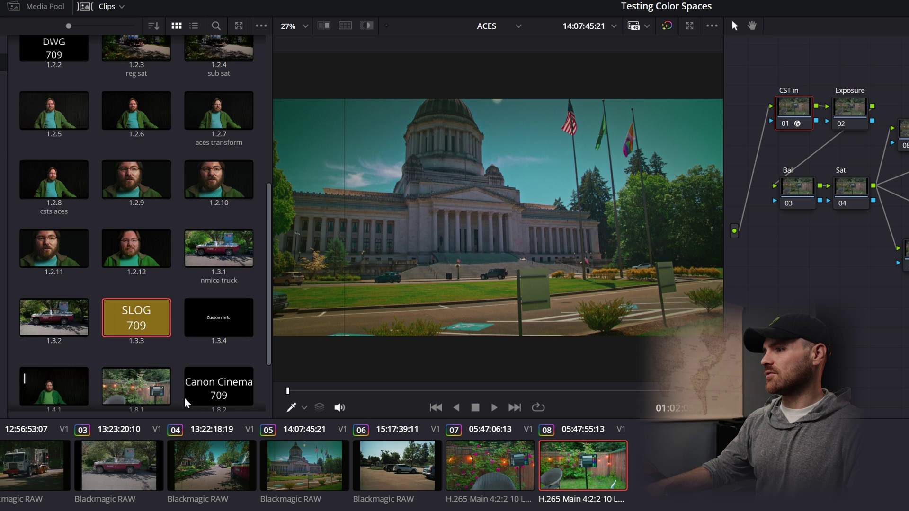
pyautogui.scroll(-2, 186, 404)
pyautogui.click(195, 298)
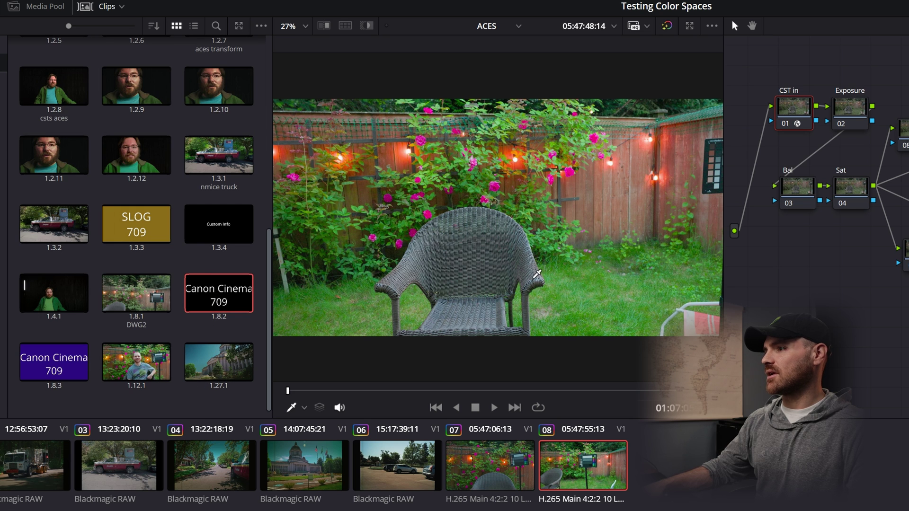